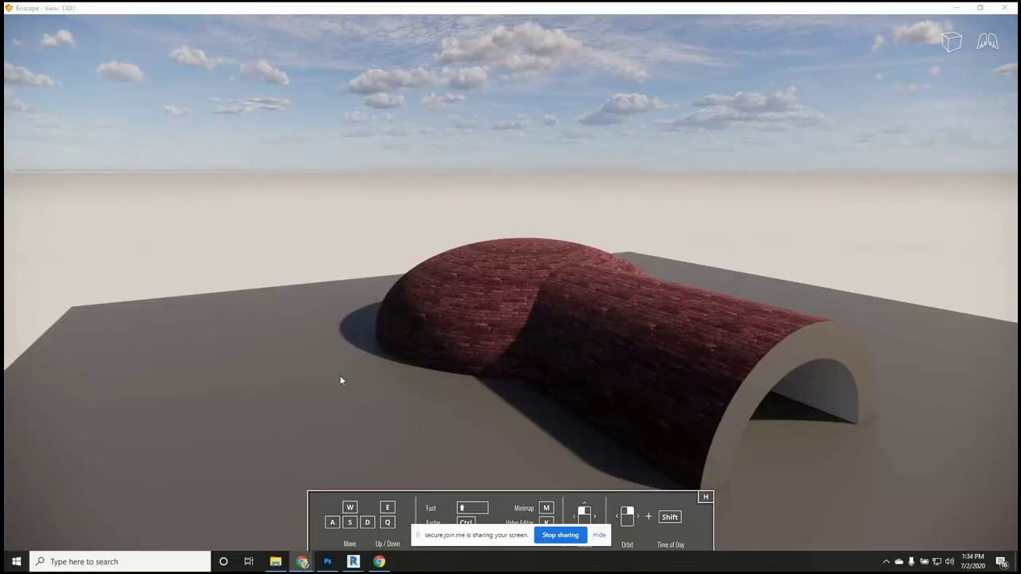
- Examine the rendered brick dome and its arched tunnel from the outside and the inside
drag(340, 380, 342, 360)
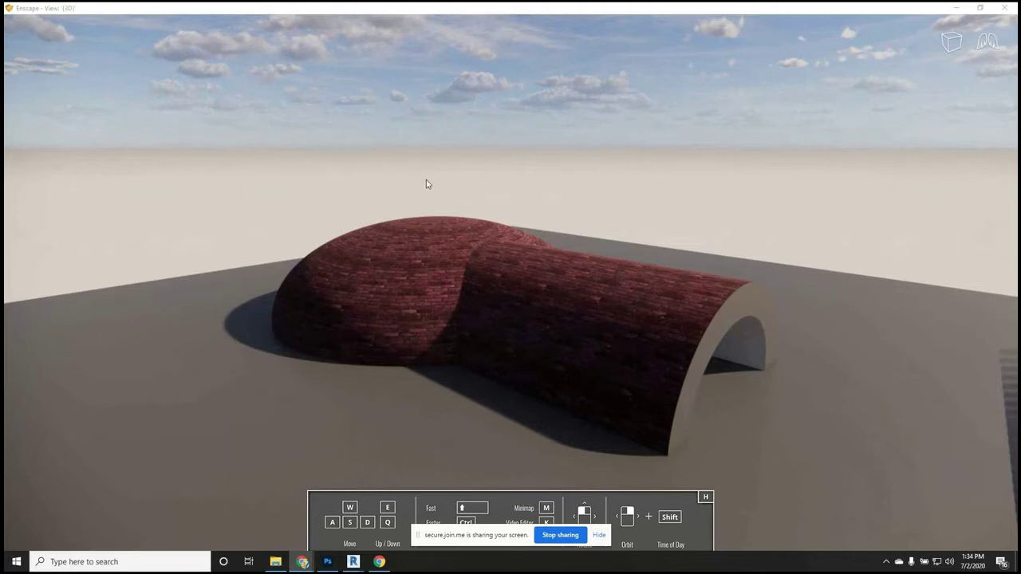
drag(428, 289, 451, 381)
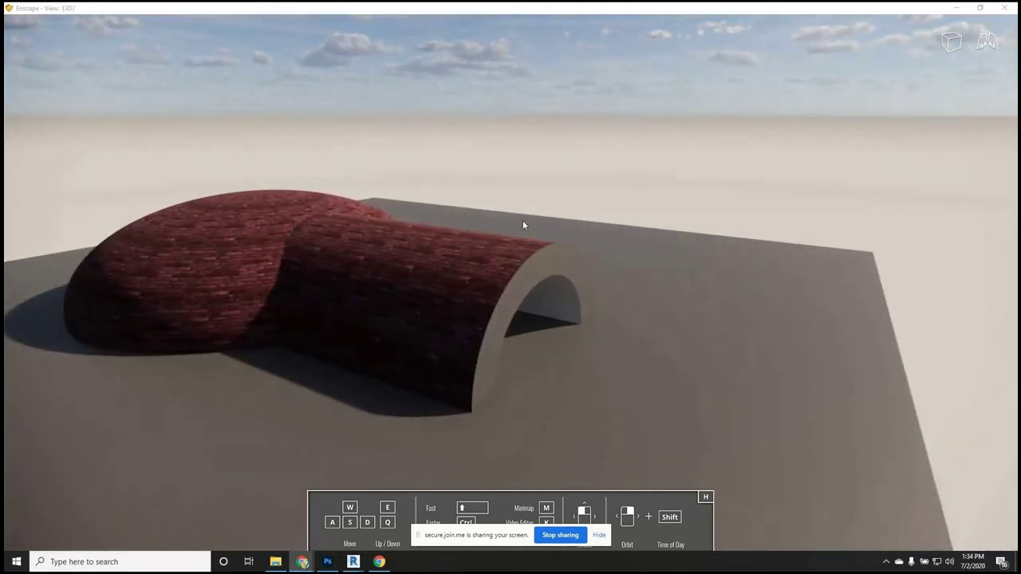
drag(490, 308, 548, 337)
key(w)
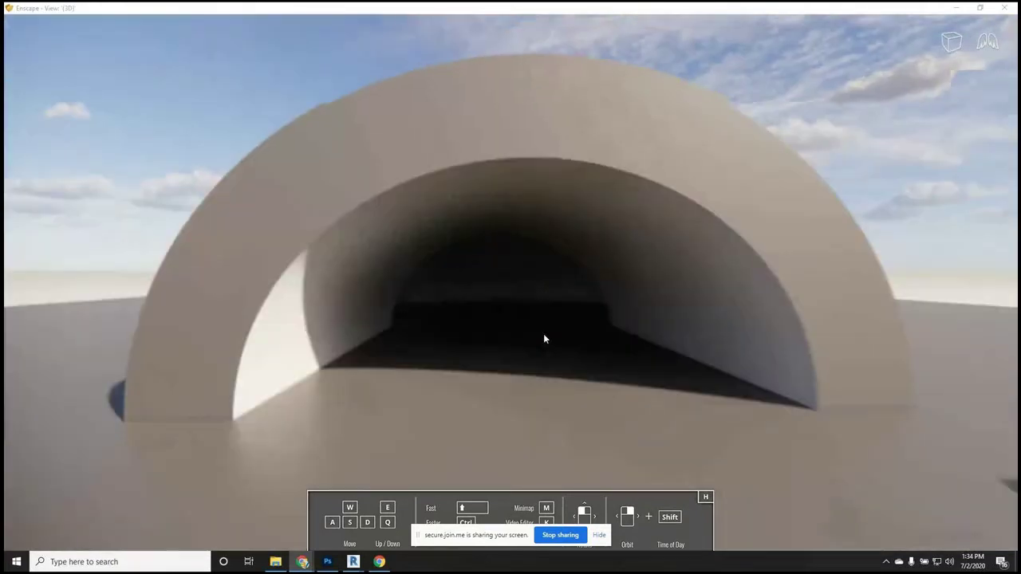
key(w)
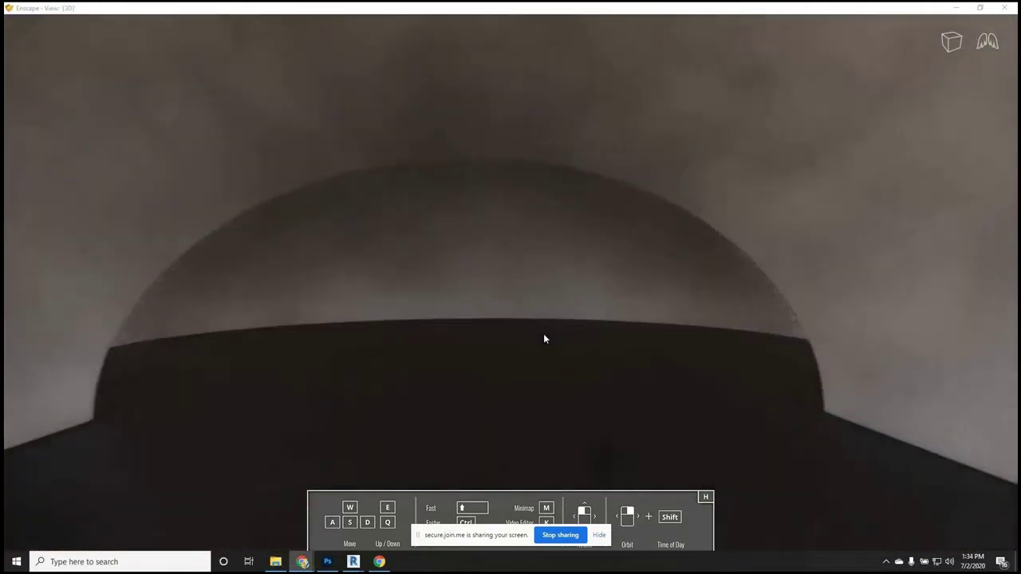
key(w)
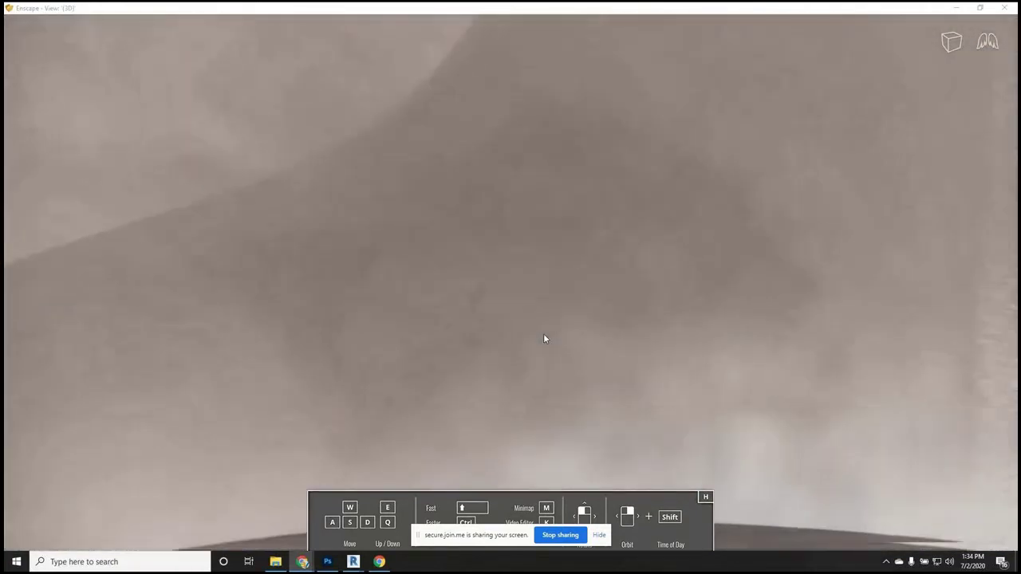
key(w)
drag(542, 338, 750, 336)
- Switch to Revit and view the dome and tunnel model in the 3D view
key(alt+Tab)
shift+middle_drag(481, 327, 440, 356)
click(245, 8)
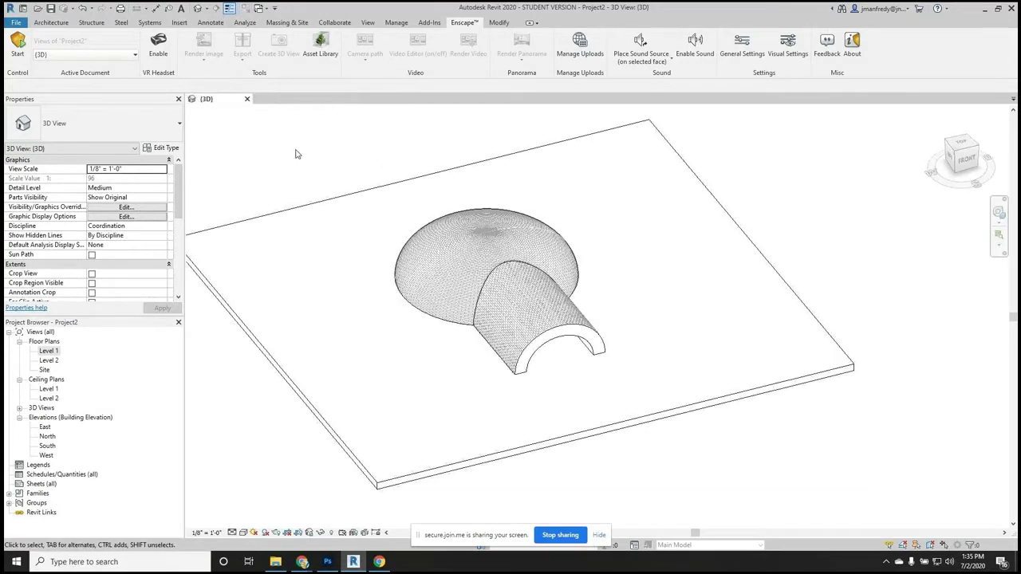
click(29, 39)
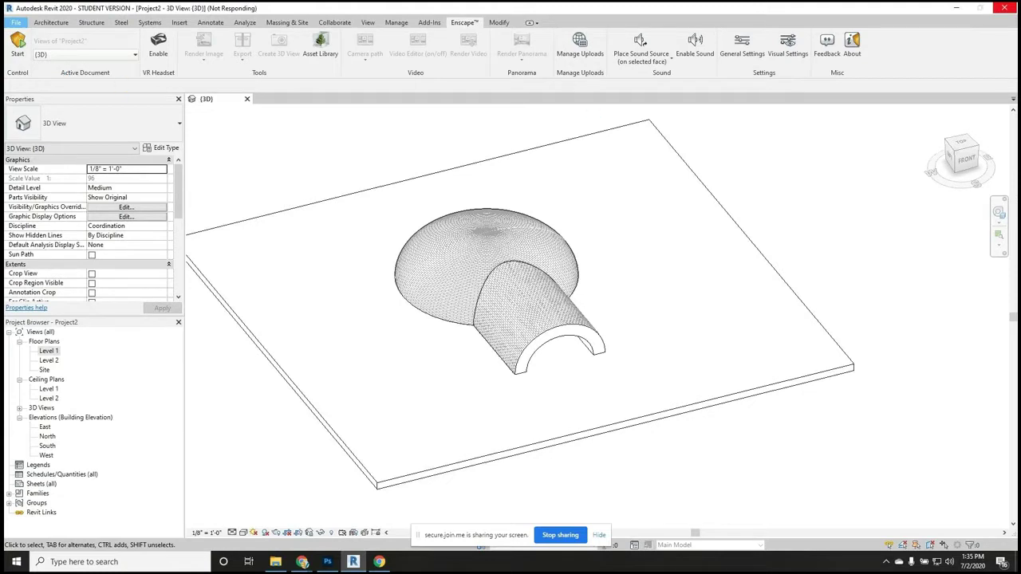
click(301, 562)
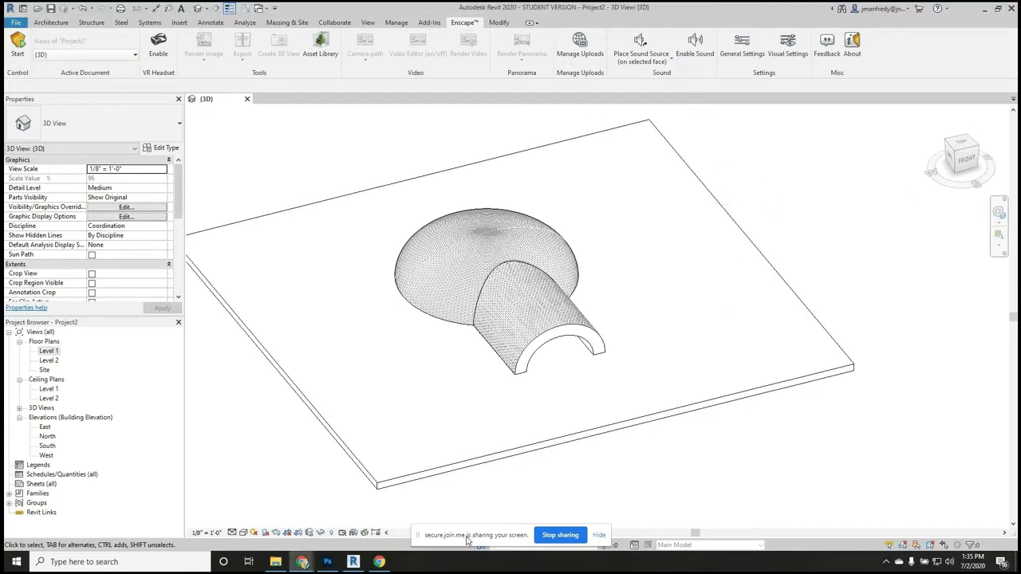
- Create a new Revit project, dismissing the save reminder for the current project
click(24, 25)
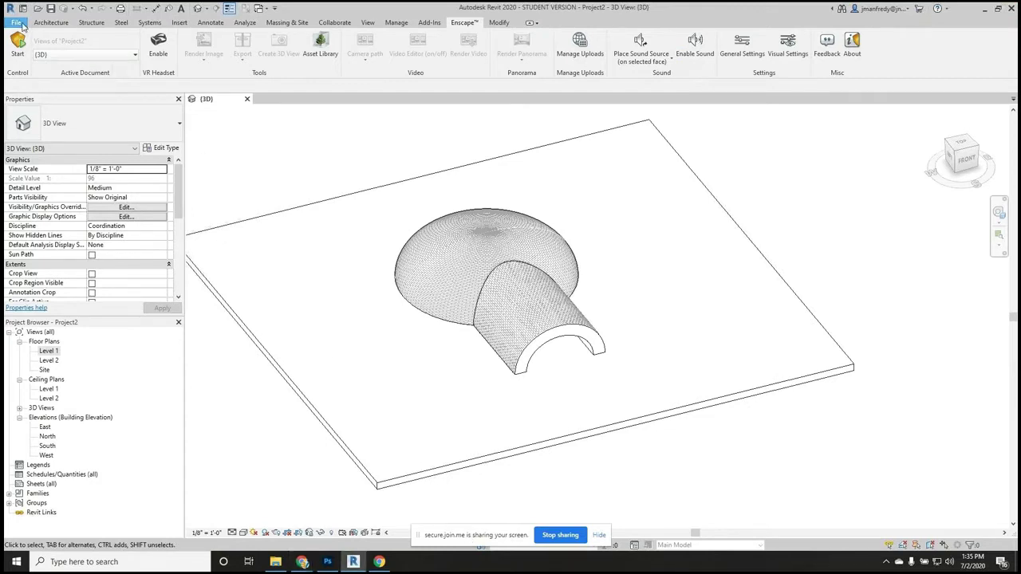
mouse_move(44, 70)
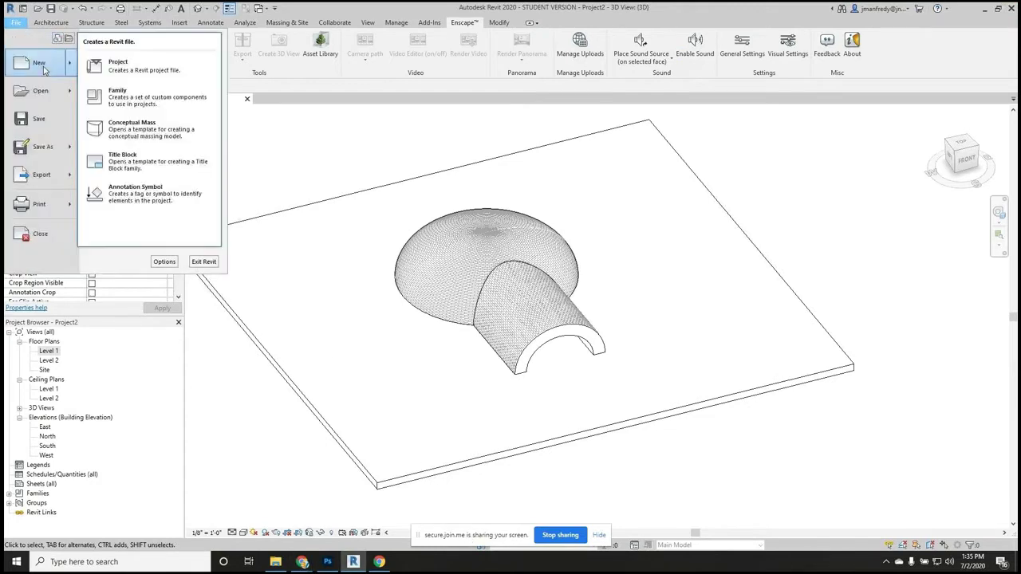
click(120, 65)
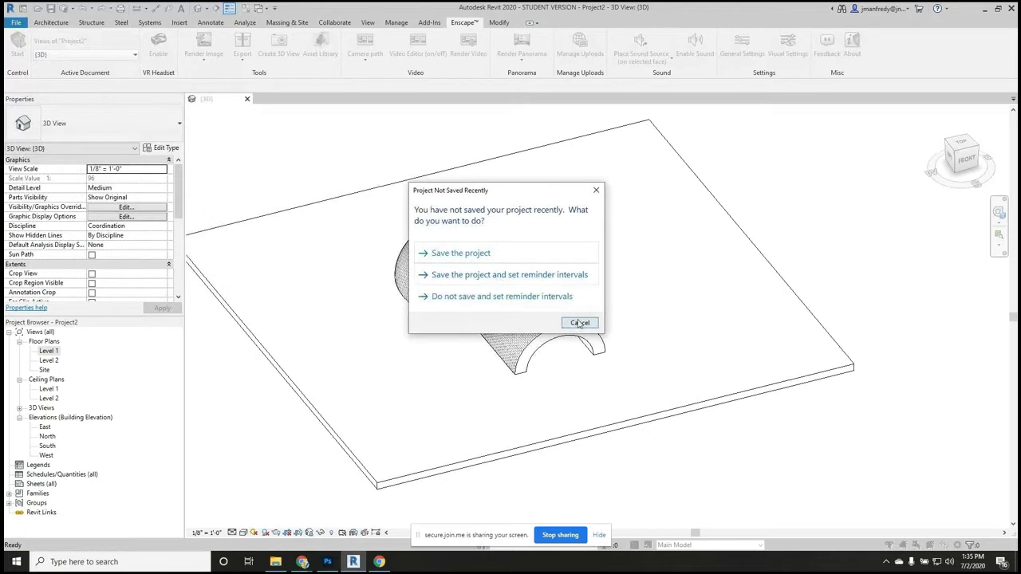
click(578, 322)
click(483, 318)
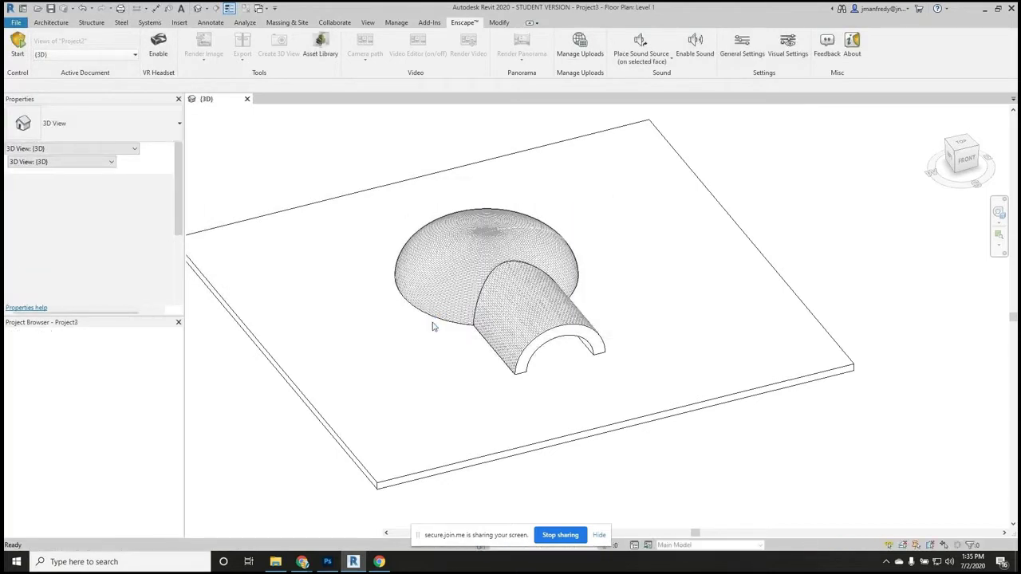
middle_drag(655, 338, 611, 324)
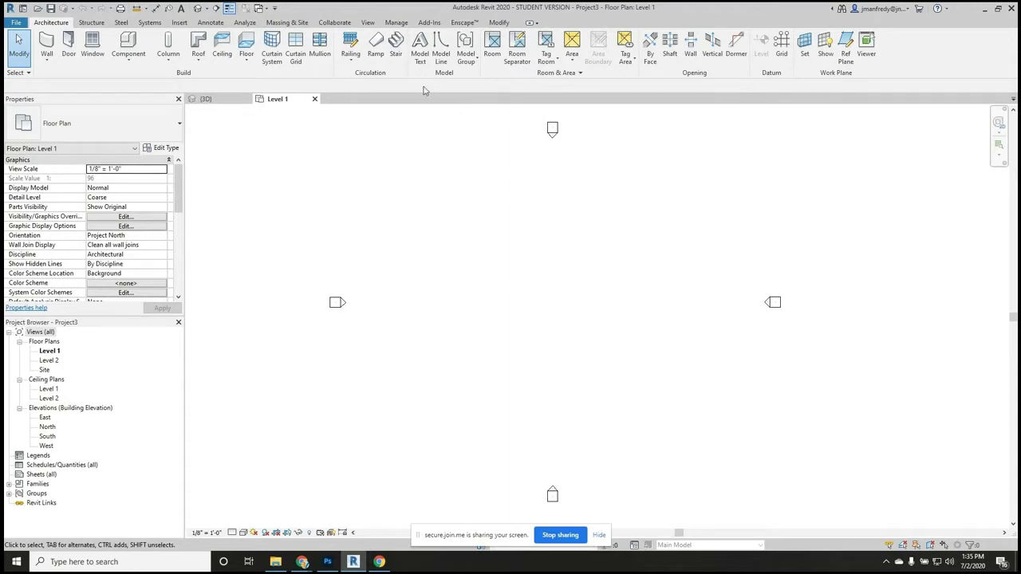
- Start a new in-place mass, keeping the suggested name Mass 1
click(301, 23)
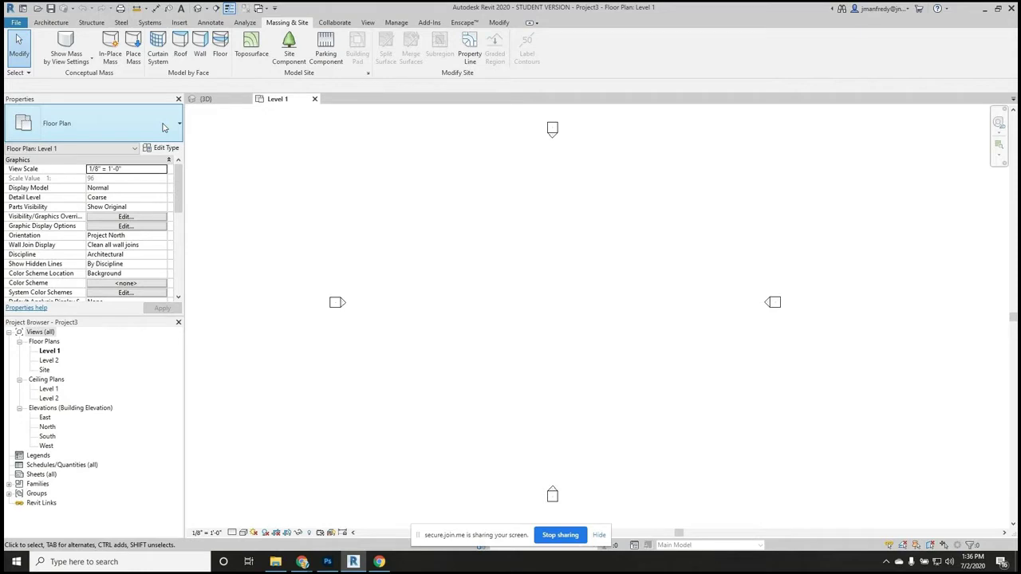
click(112, 56)
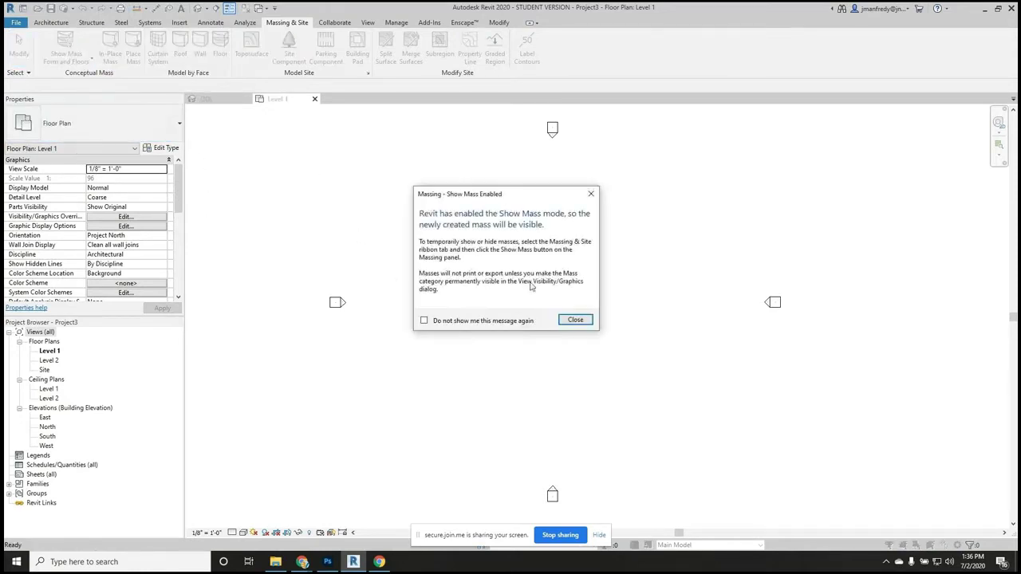
click(573, 320)
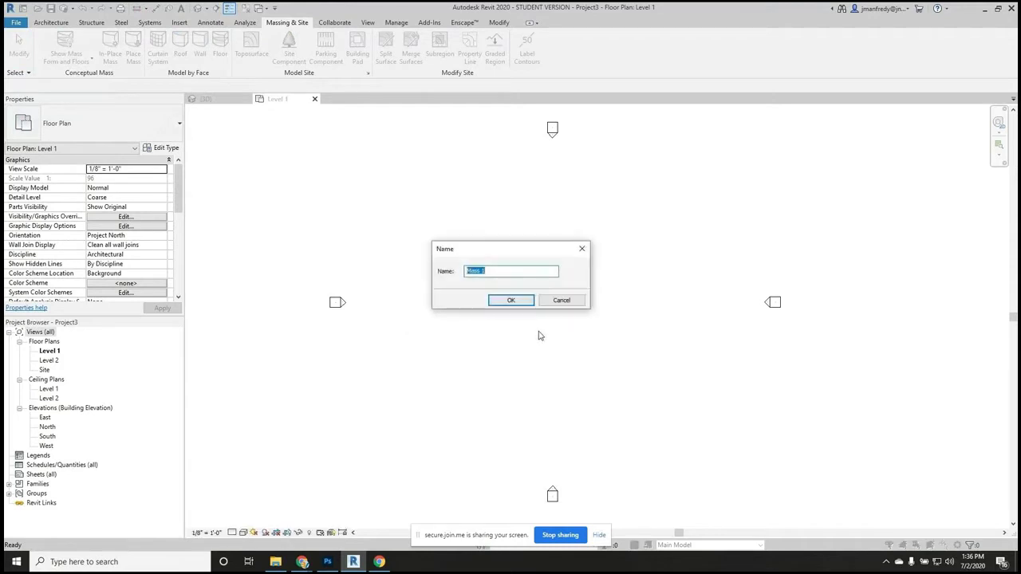
click(507, 297)
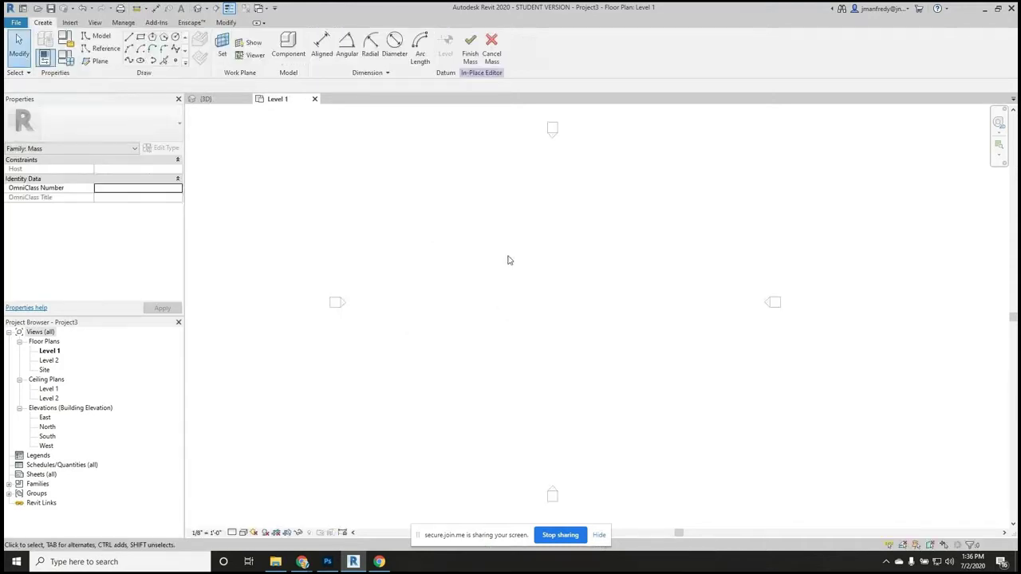
- Draw a horizontal reference plane midway between the elevation markers in Level 1 and name it "EW plane"
click(100, 62)
click(429, 299)
click(680, 299)
key(Escape)
key(Escape)
click(624, 299)
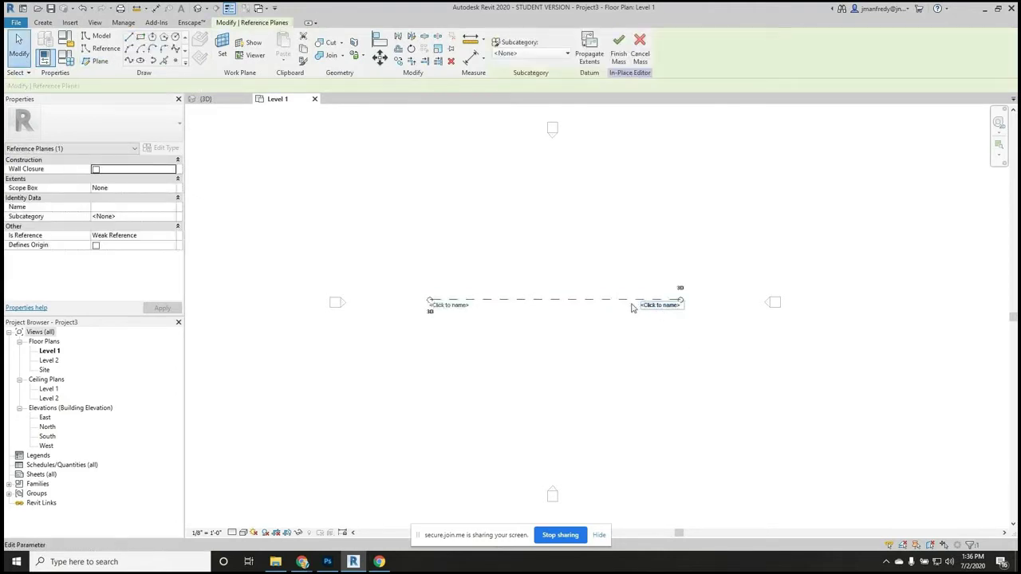
click(659, 306)
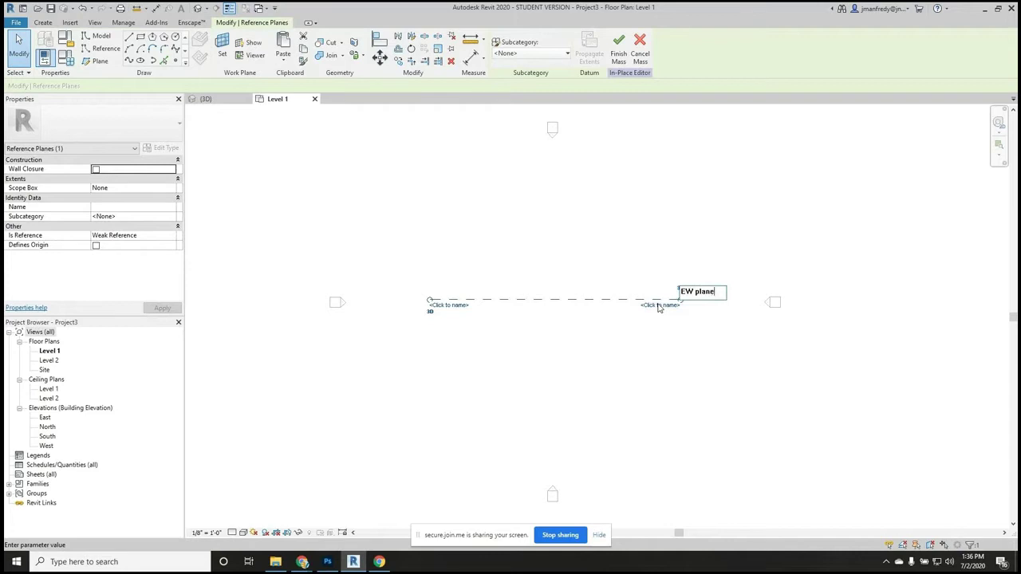
text(EW plane)
key(Return)
click(519, 239)
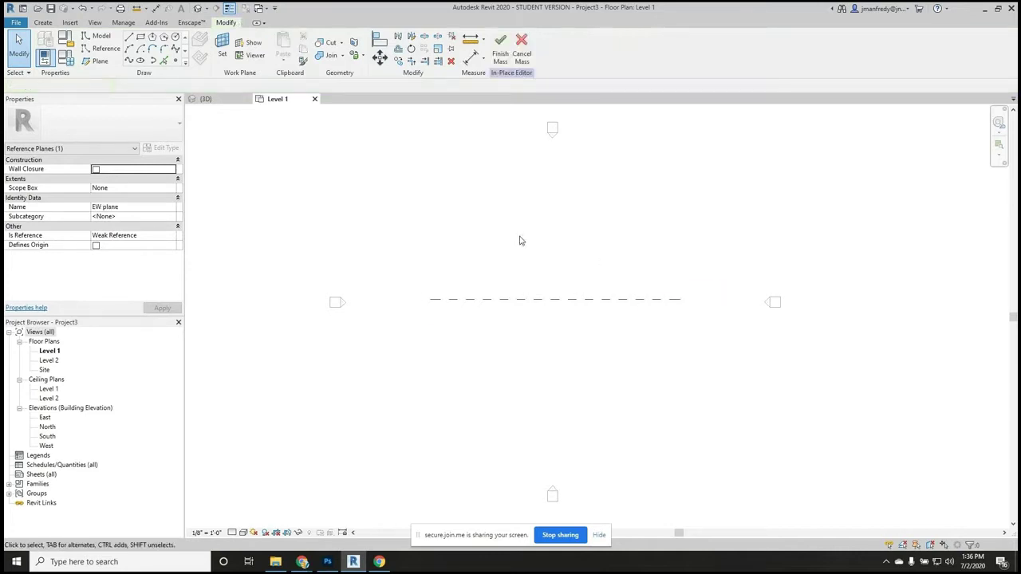
- Draw a vertical reference plane crossing the EW plane near its midpoint
click(98, 62)
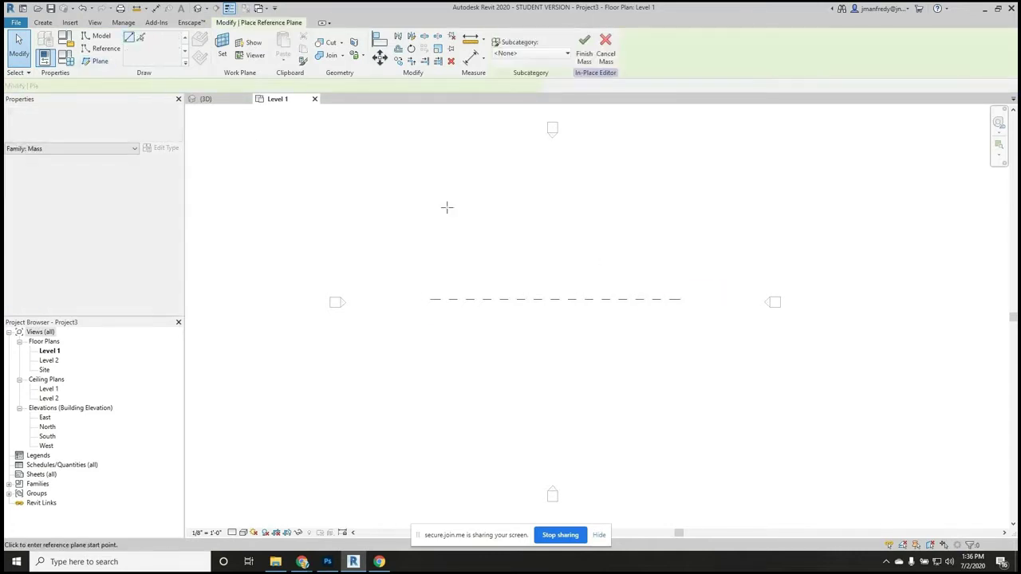
click(549, 183)
click(550, 413)
key(Escape)
key(Escape)
scroll(564, 250, up, 3)
scroll(564, 250, down, 2)
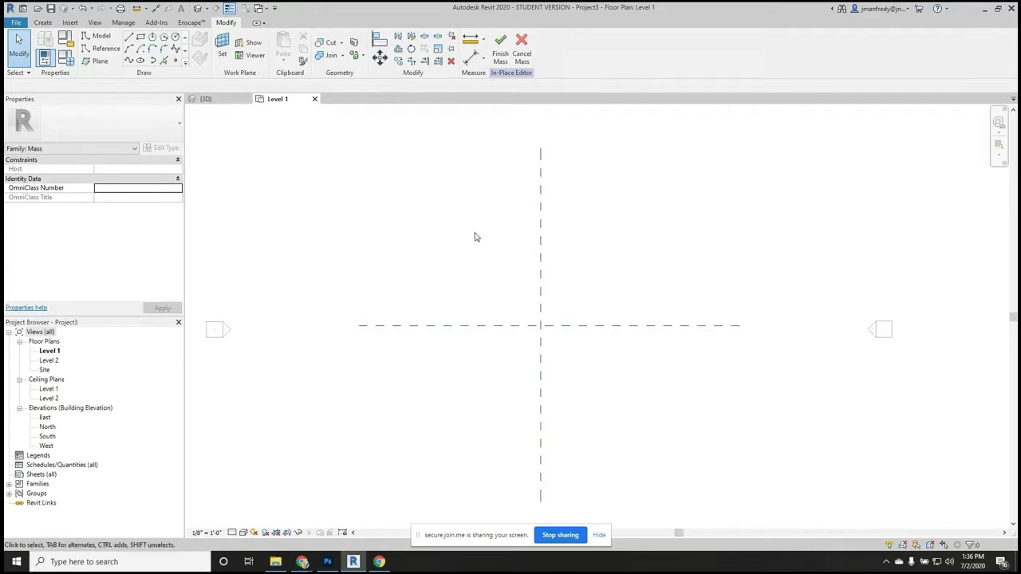
- Add two vertical reference planes offset 10' to either side of the central vertical plane
click(96, 61)
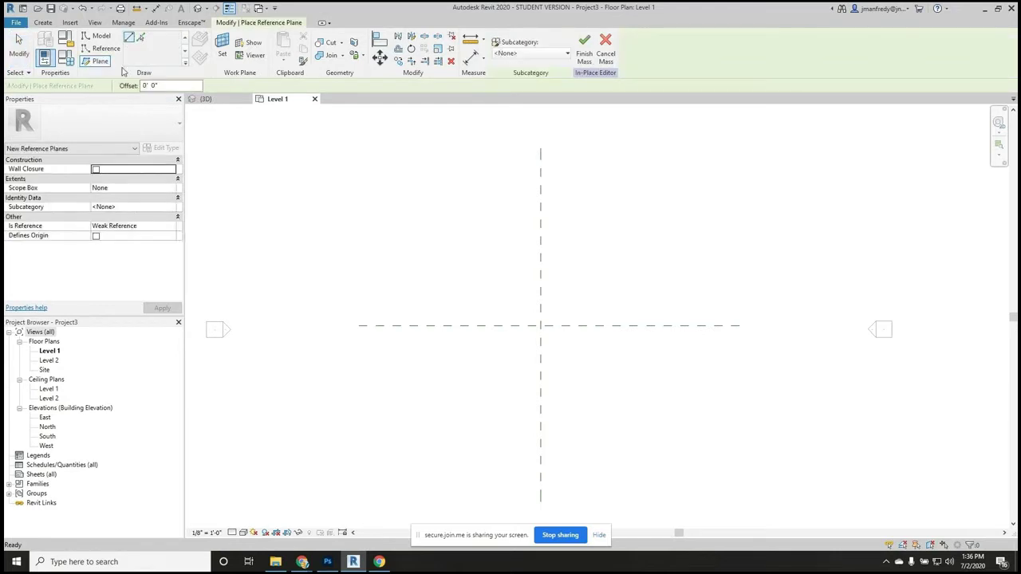
click(140, 38)
click(148, 85)
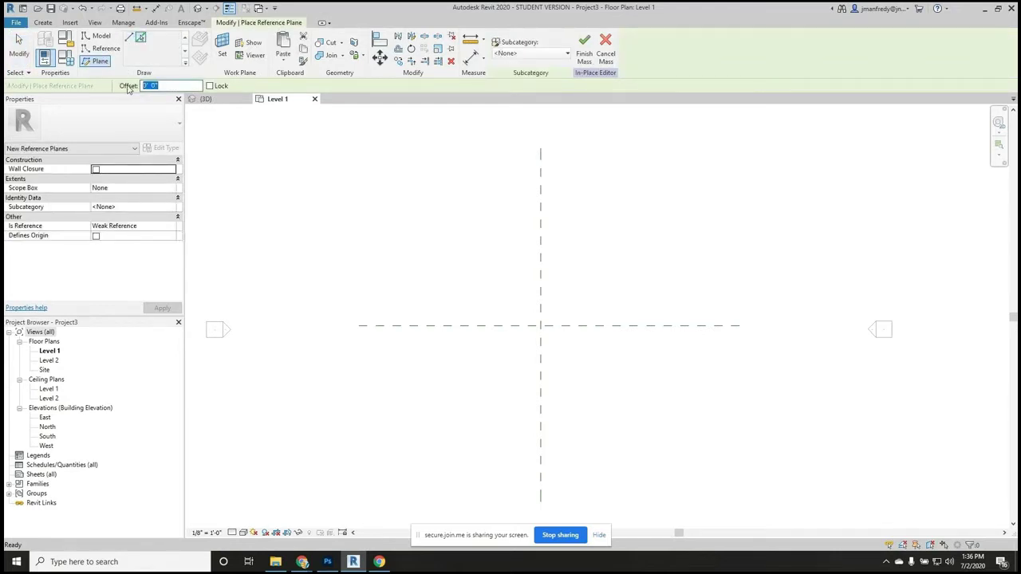
text(10')
key(Return)
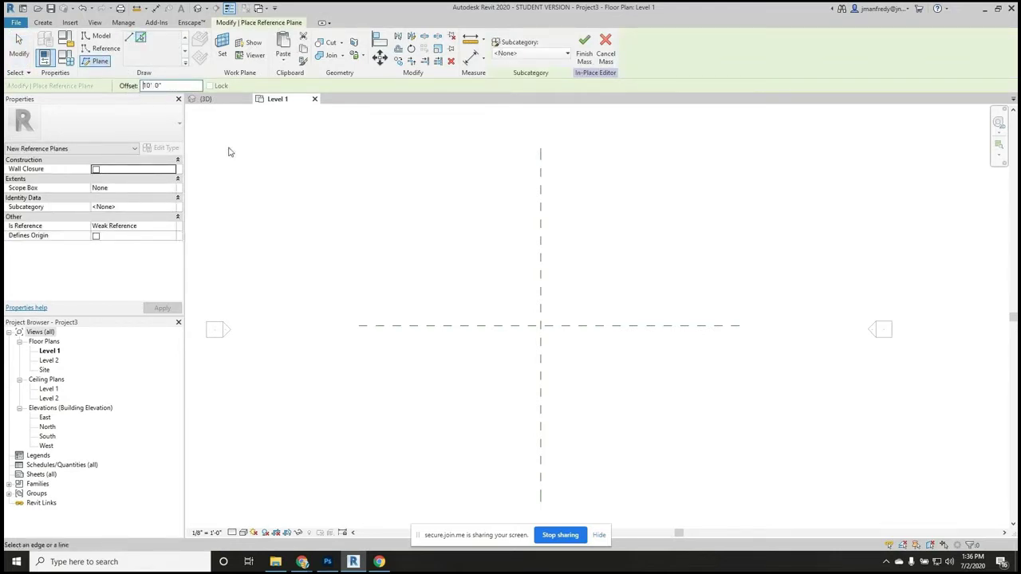
click(538, 260)
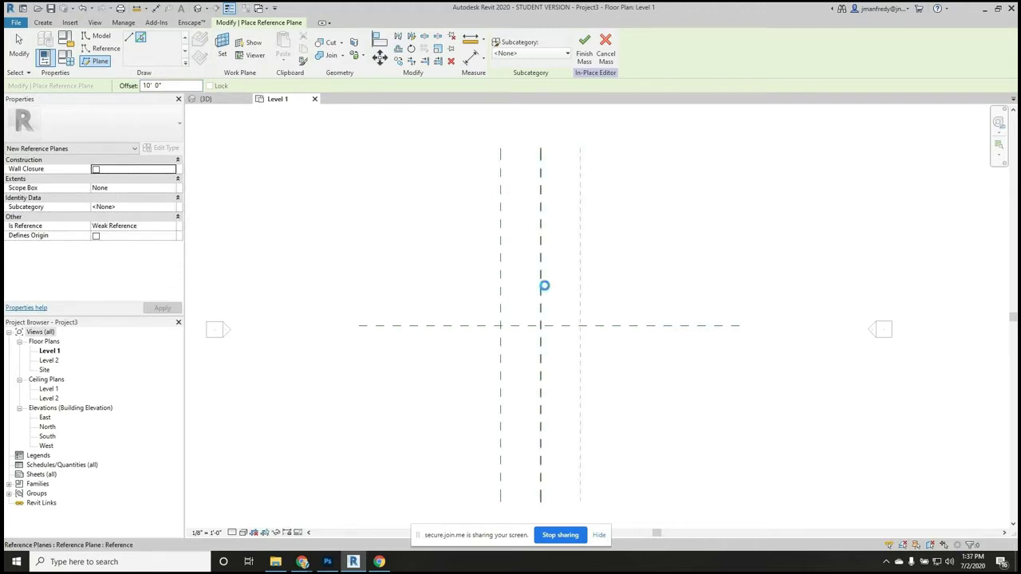
click(546, 290)
key(Escape)
key(Escape)
scroll(554, 342, up, 1)
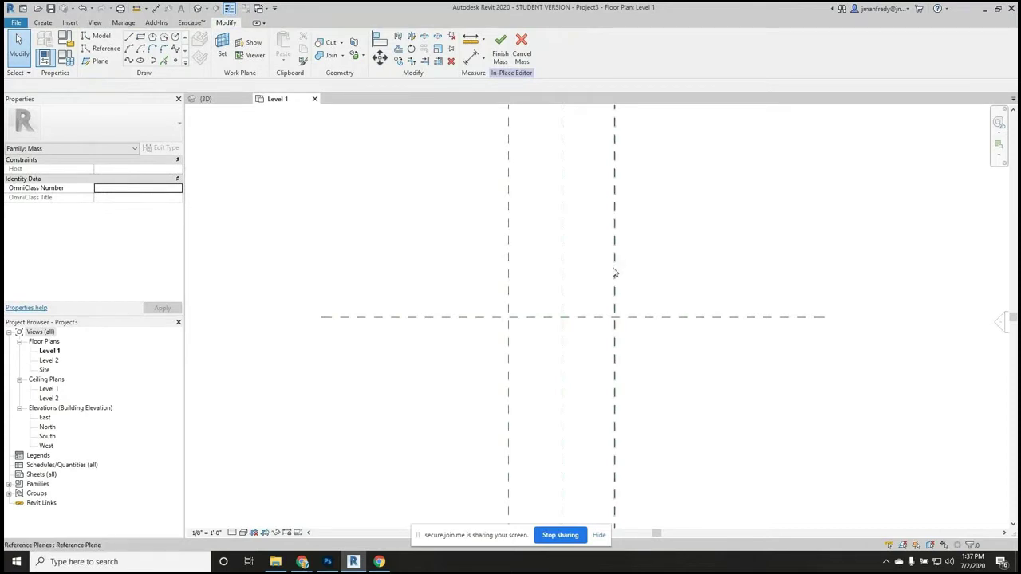
middle_drag(446, 294, 406, 254)
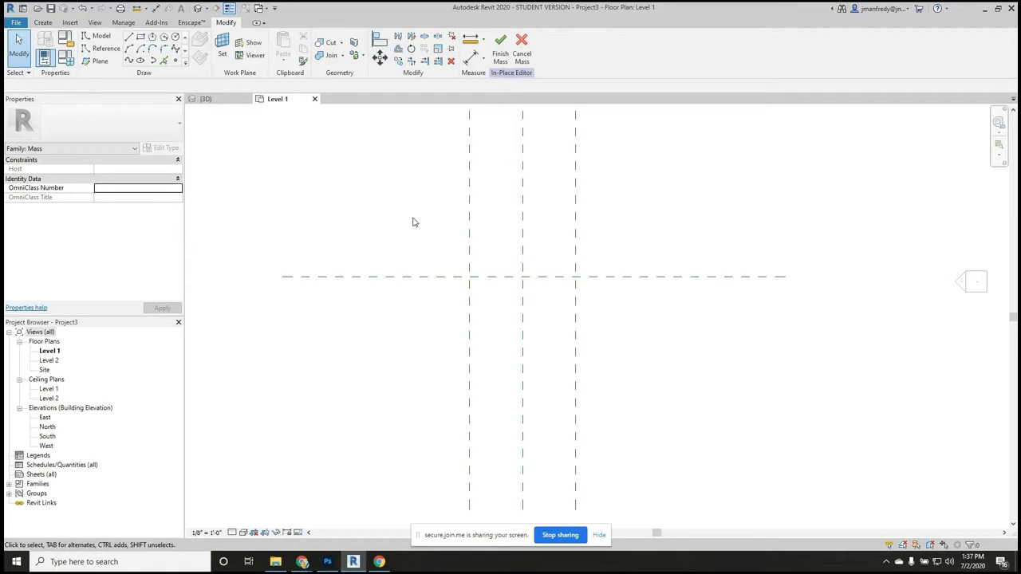
- Add a horizontal reference plane offset 10' from the EW plane
click(98, 61)
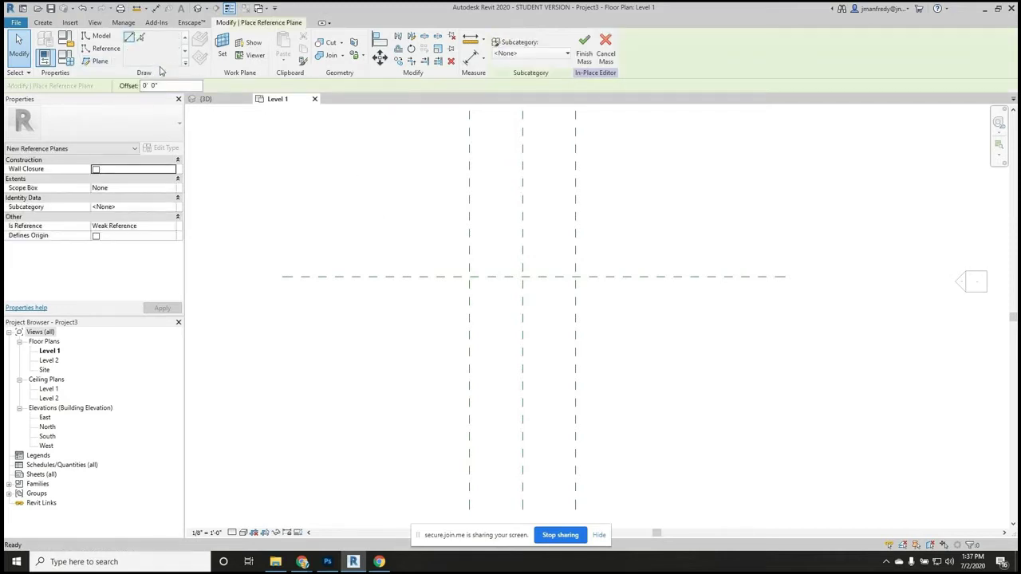
click(140, 37)
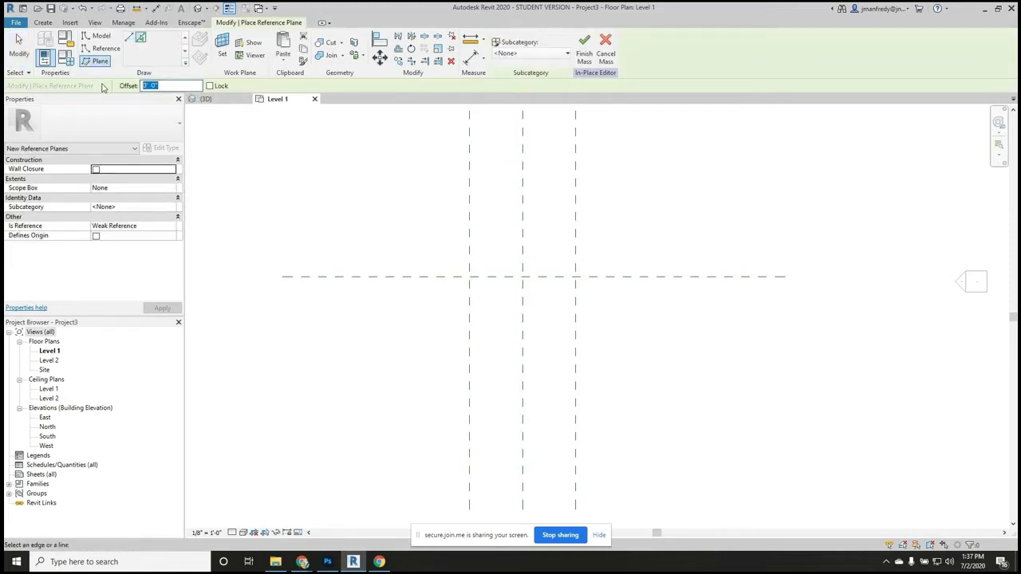
text(1)
click(509, 277)
key(Escape)
key(Escape)
scroll(515, 233, up, 2)
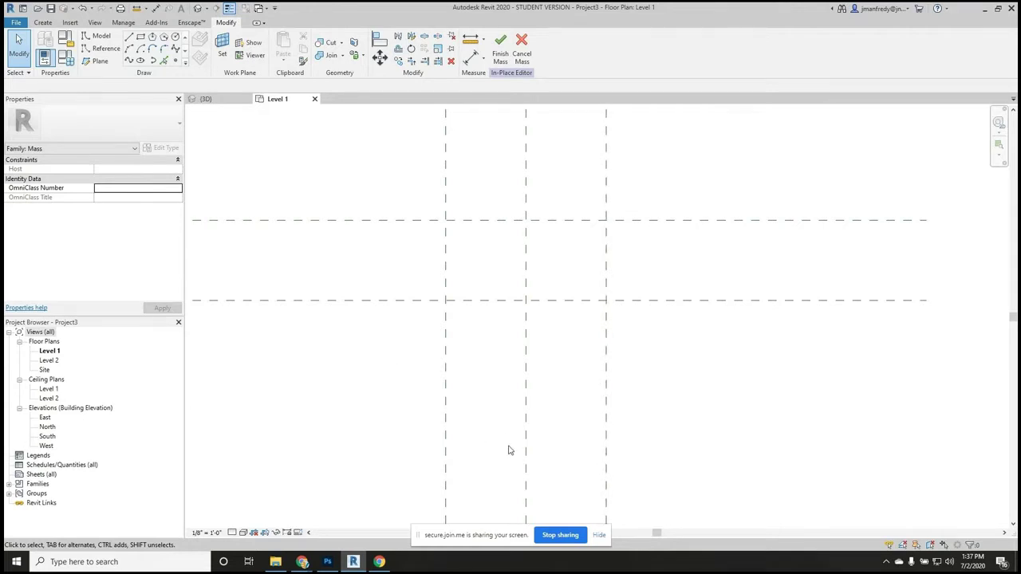
middle_drag(519, 451, 528, 405)
- In the South elevation, add a horizontal reference plane offset 5' above Level 1
double_click(48, 437)
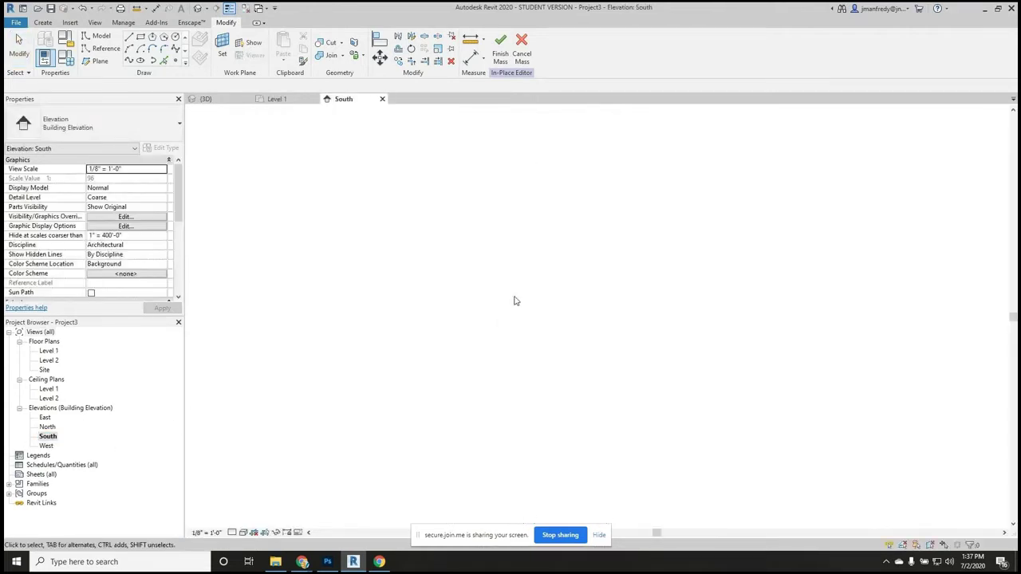
scroll(668, 361, up, 1)
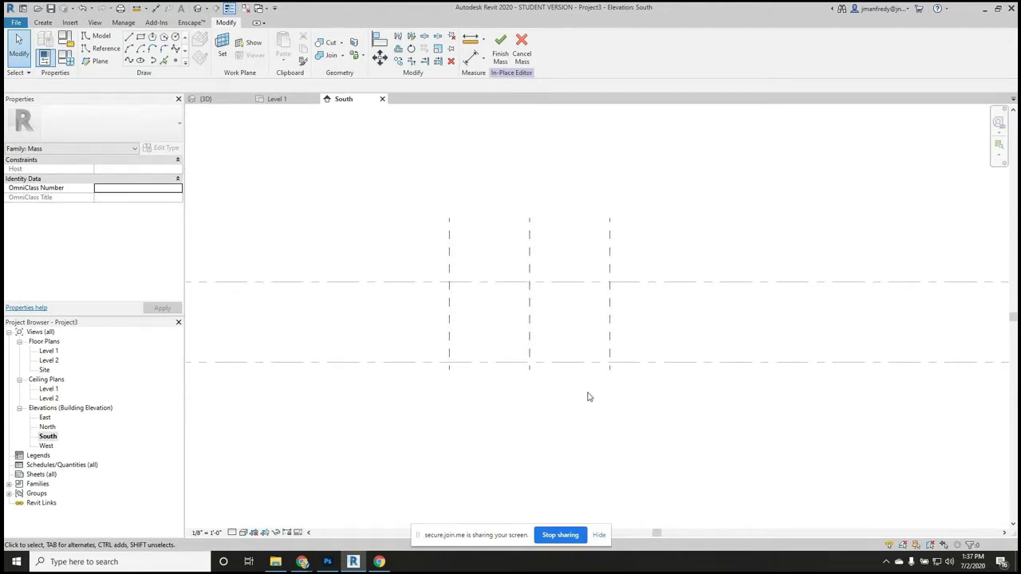
scroll(493, 365, up, 2)
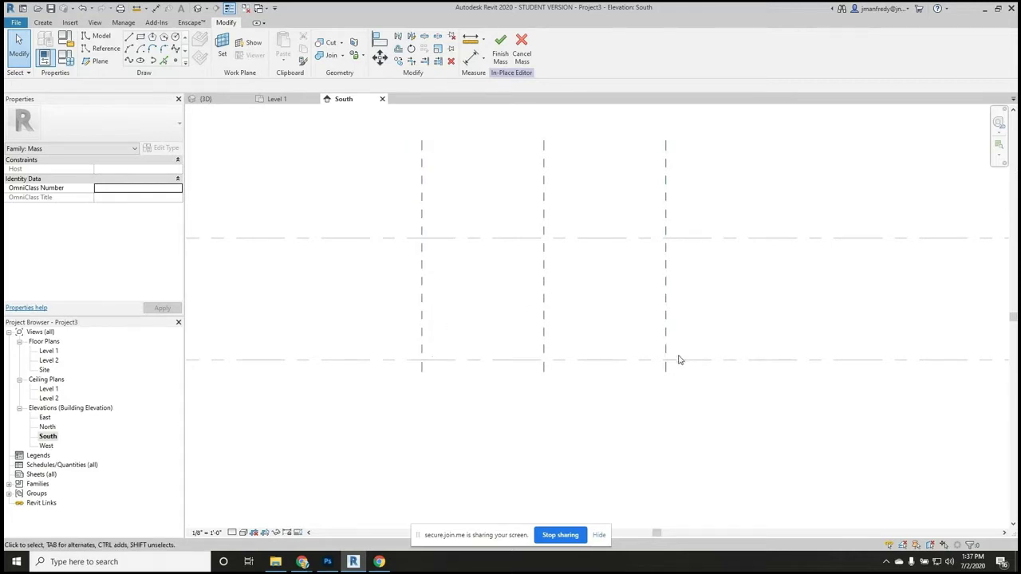
click(96, 60)
click(159, 85)
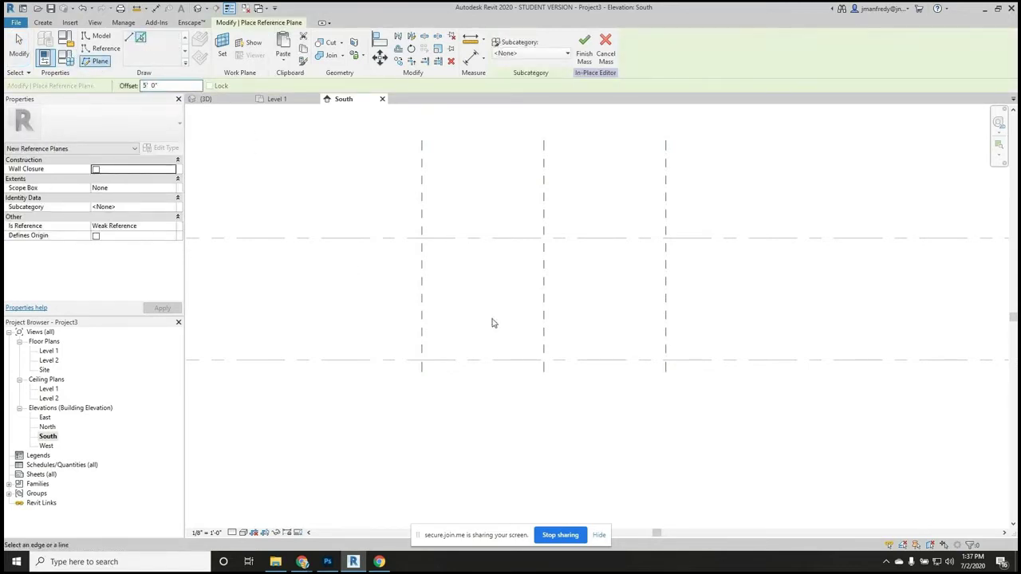
click(525, 363)
key(Escape)
key(Escape)
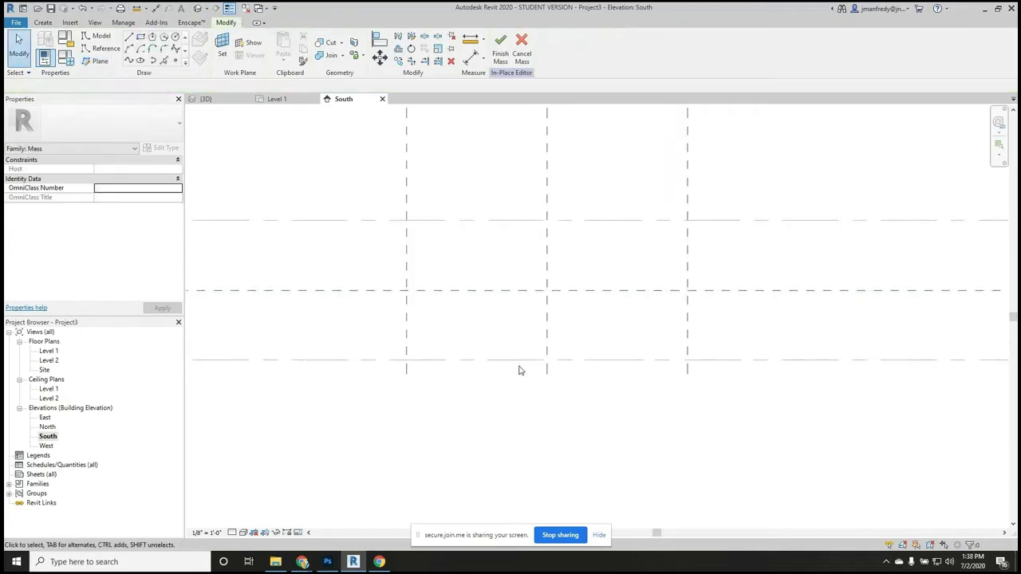
- Start a circle in the South elevation and set its work plane to the EW plane reference plane
scroll(525, 367, up, 1)
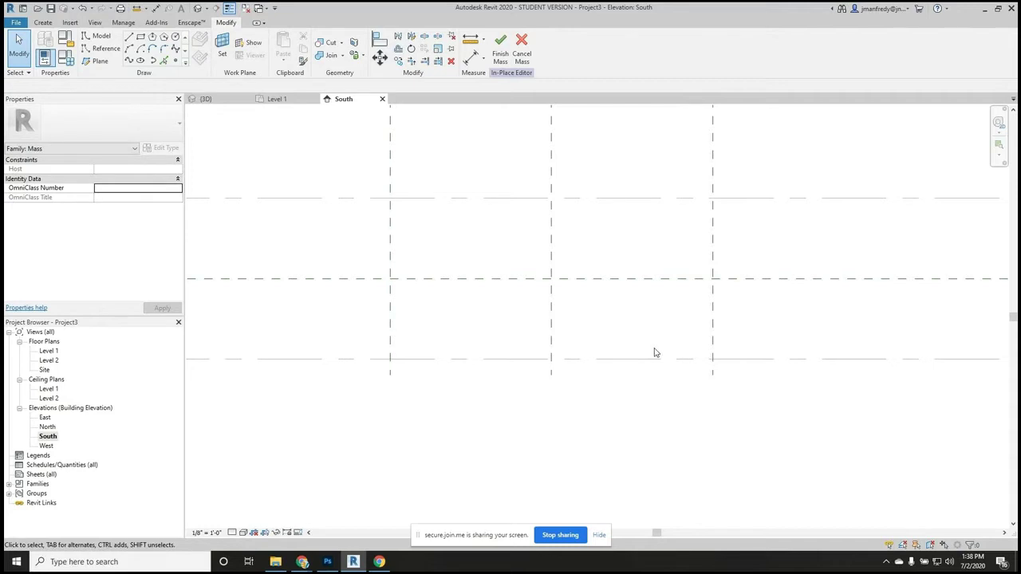
middle_drag(653, 344, 649, 312)
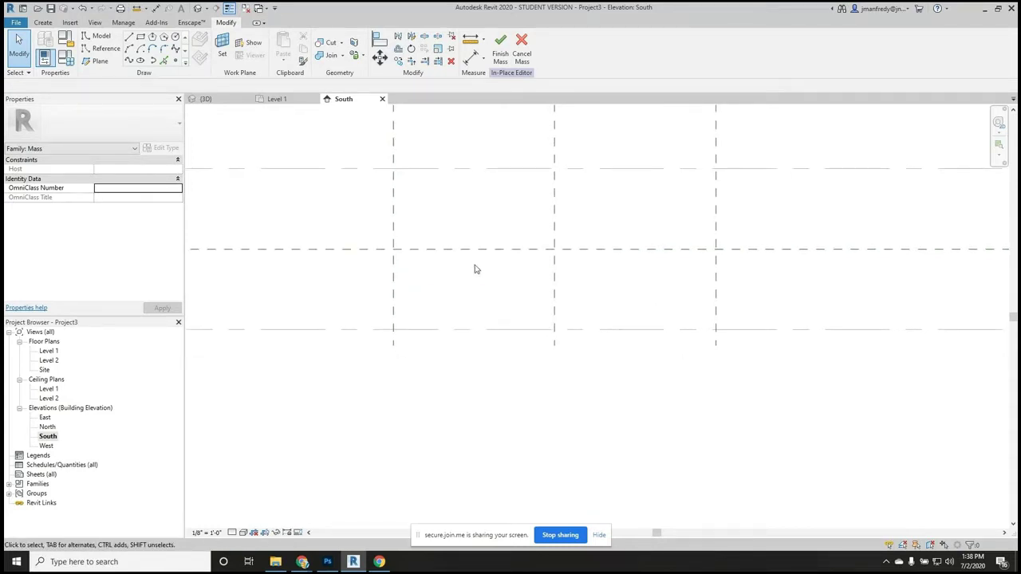
middle_drag(292, 271, 275, 301)
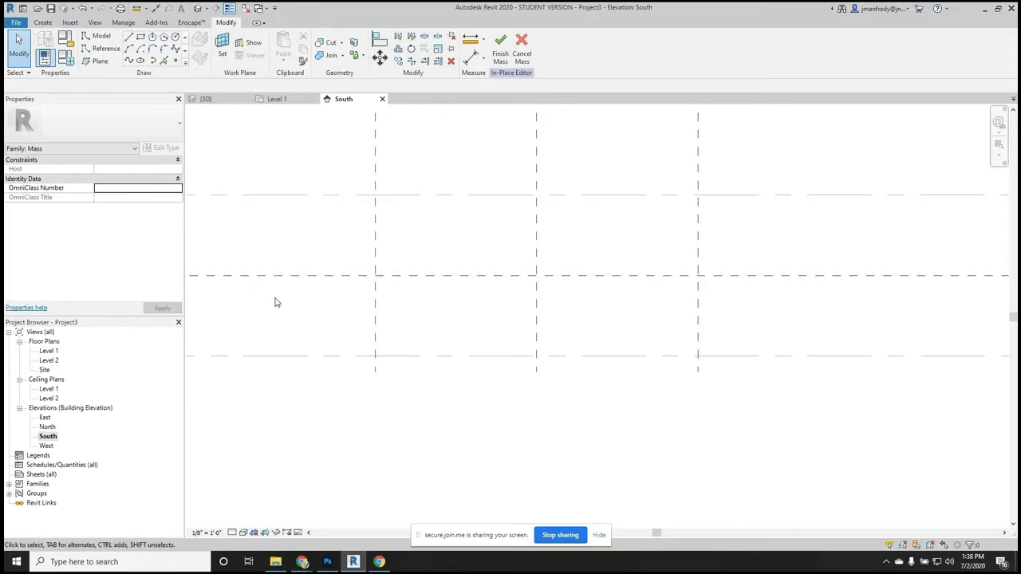
click(175, 37)
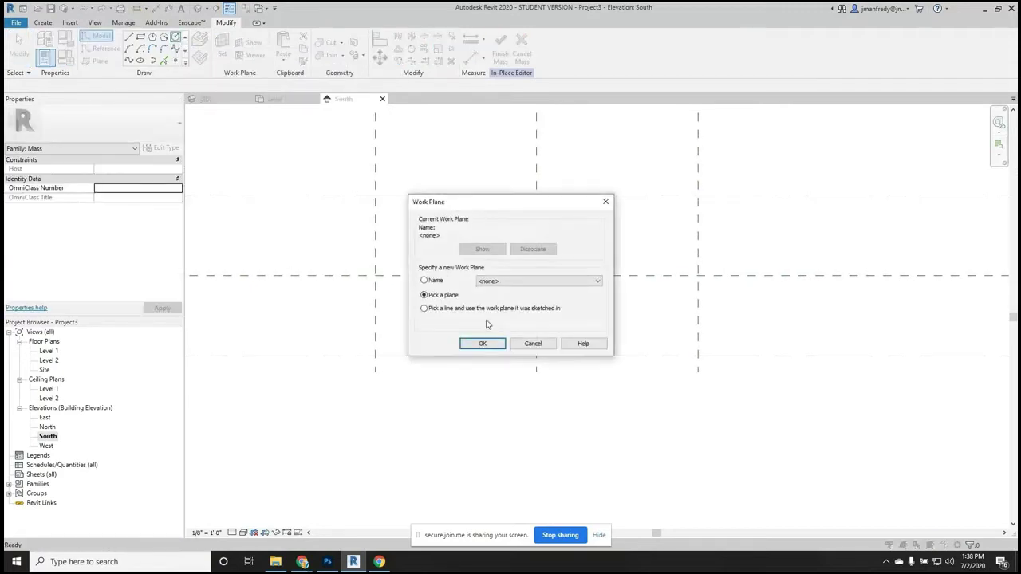
click(424, 294)
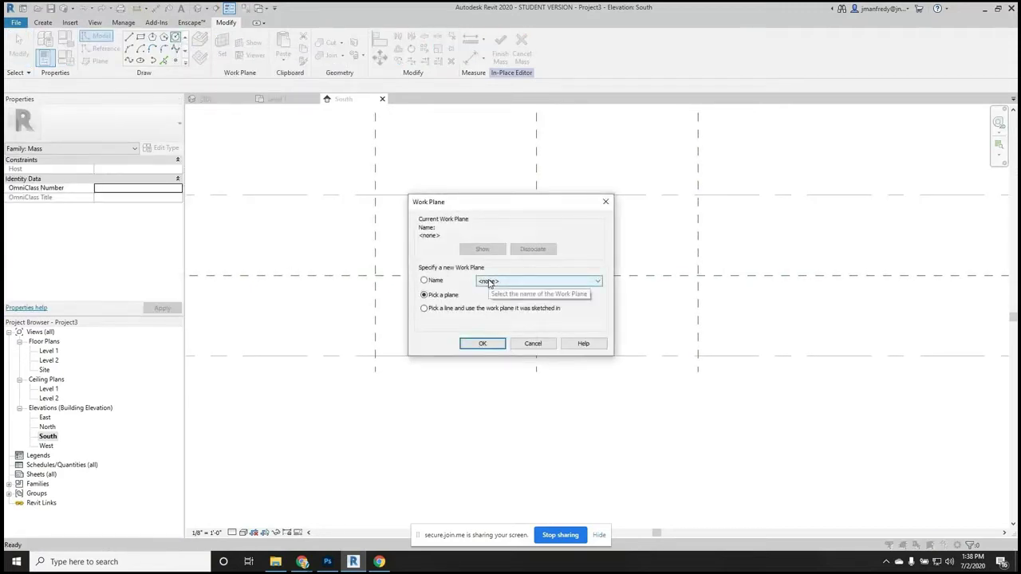
click(535, 282)
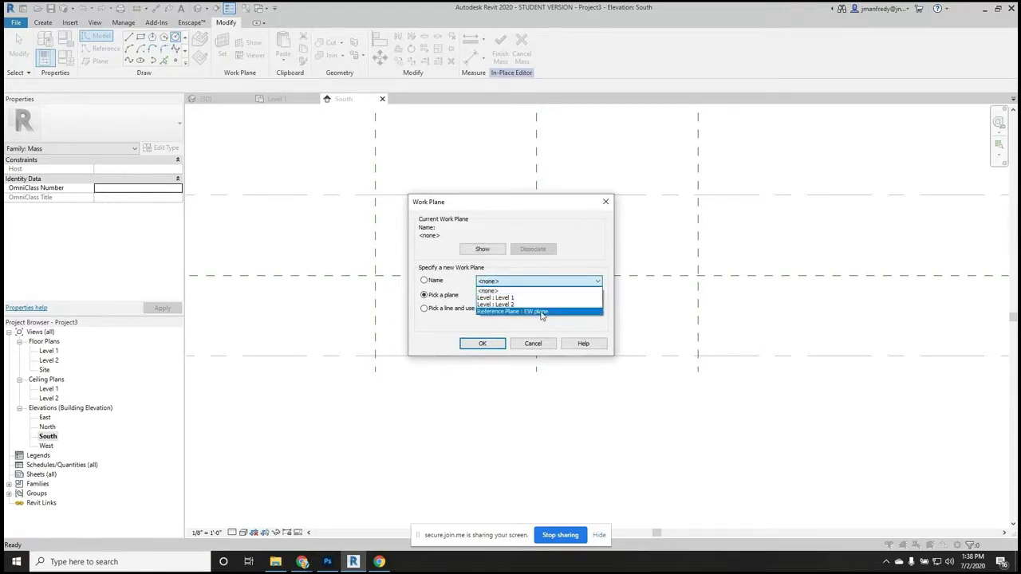
click(541, 312)
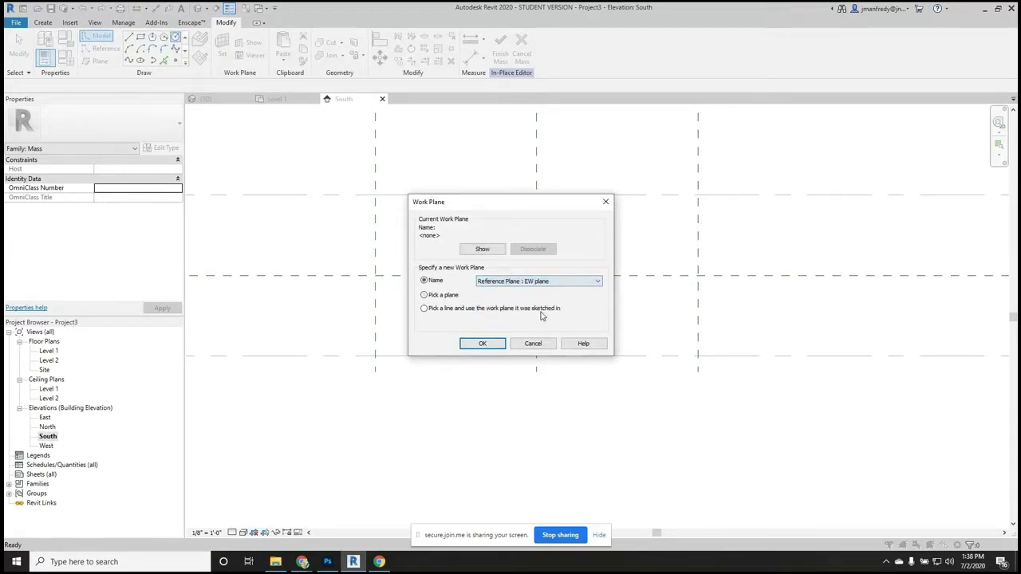
click(482, 344)
- Draw a circle centered where the central plane meets Level 1, with its radius reaching Level 2, and check it in 3D
click(536, 355)
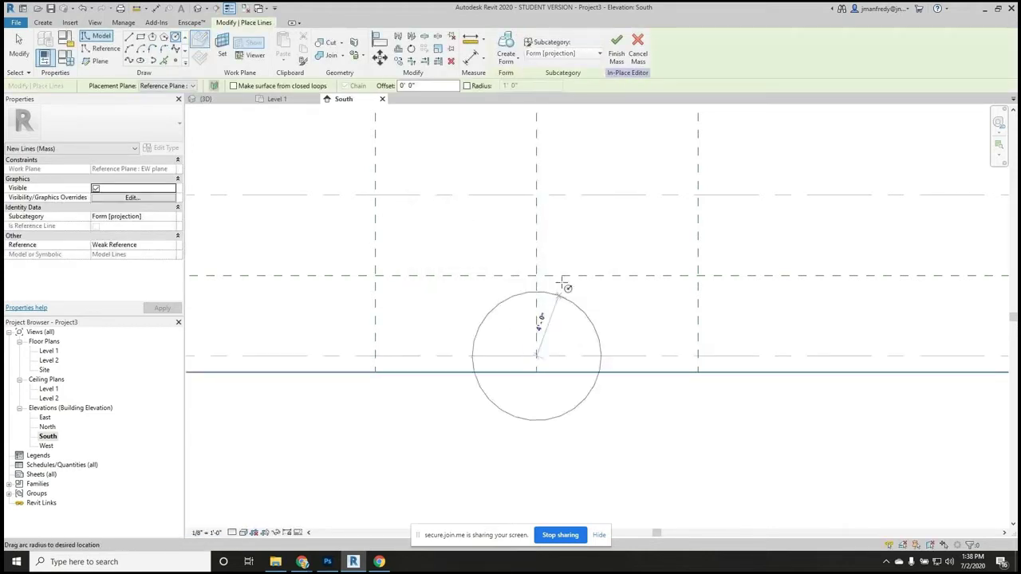
click(537, 197)
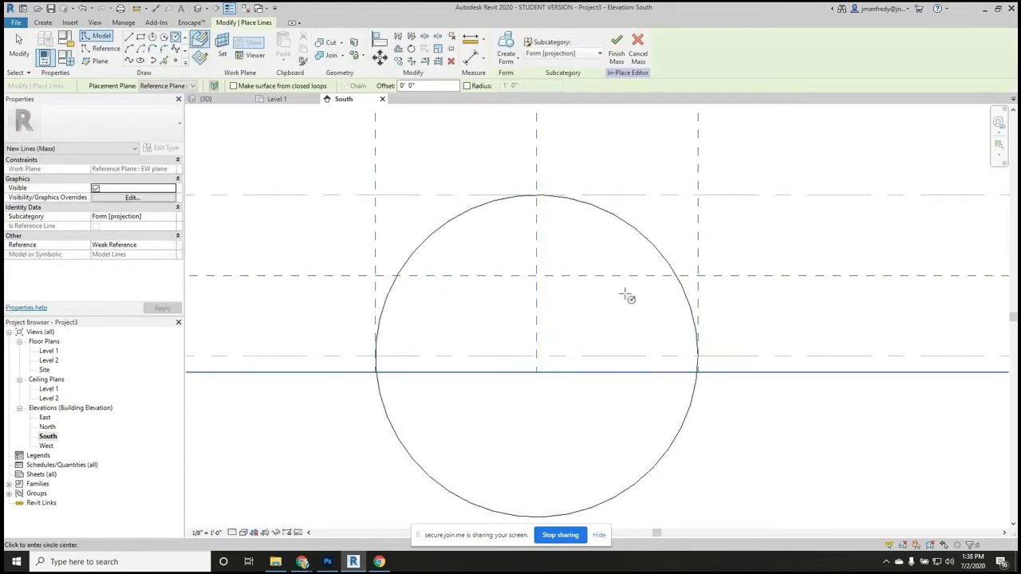
scroll(618, 319, down, 2)
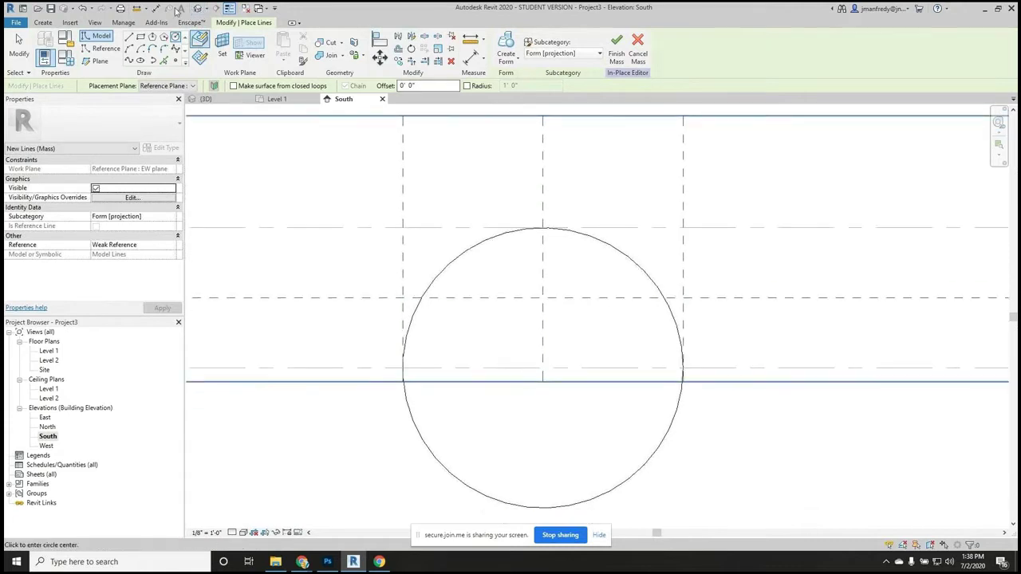
click(199, 8)
shift+middle_drag(563, 327, 588, 308)
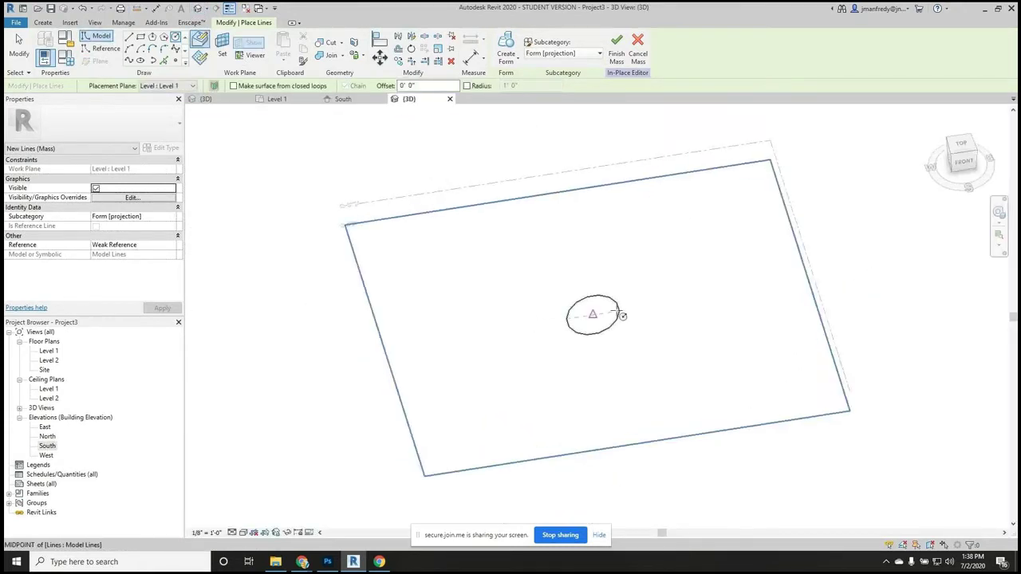
- Check the circle's placement in the Level 1 plan, and delete it in the South elevation
double_click(49, 351)
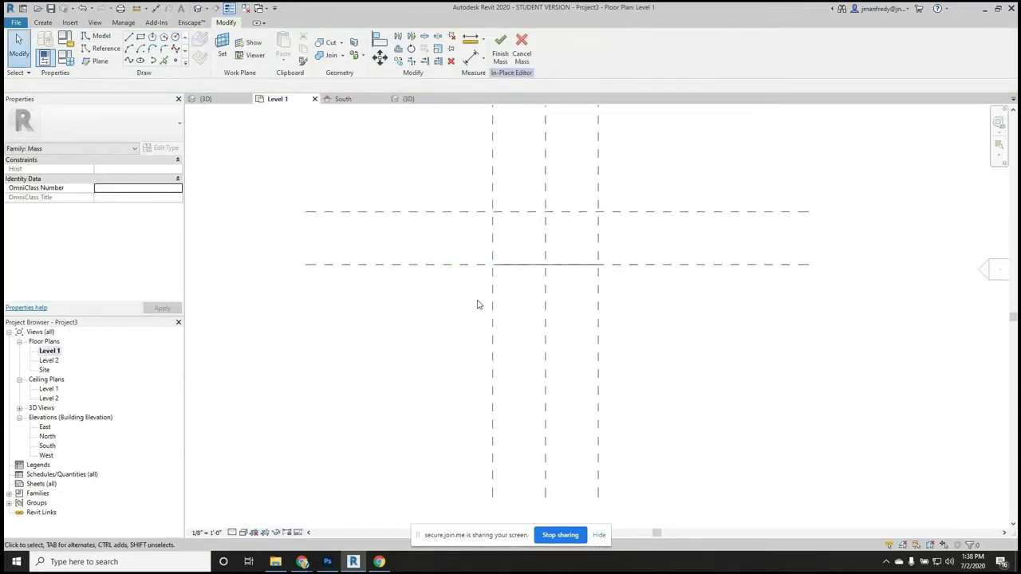
middle_drag(418, 328, 403, 351)
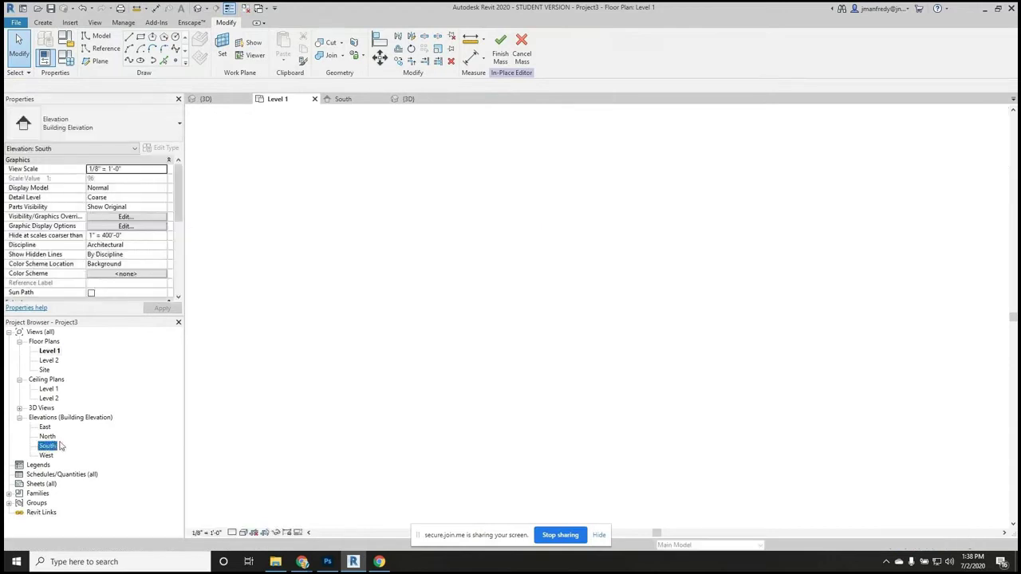
double_click(46, 447)
click(502, 239)
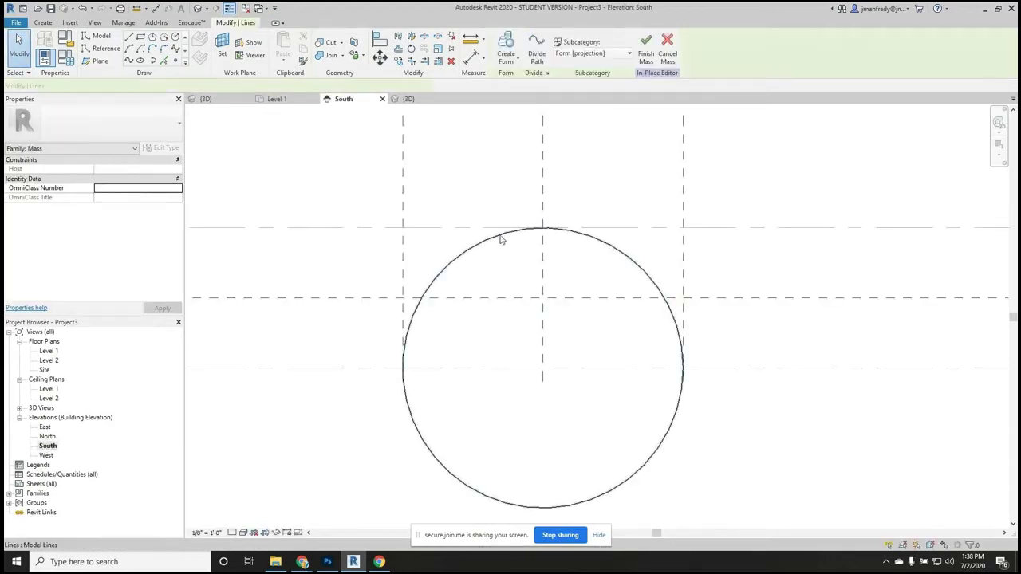
key(Delete)
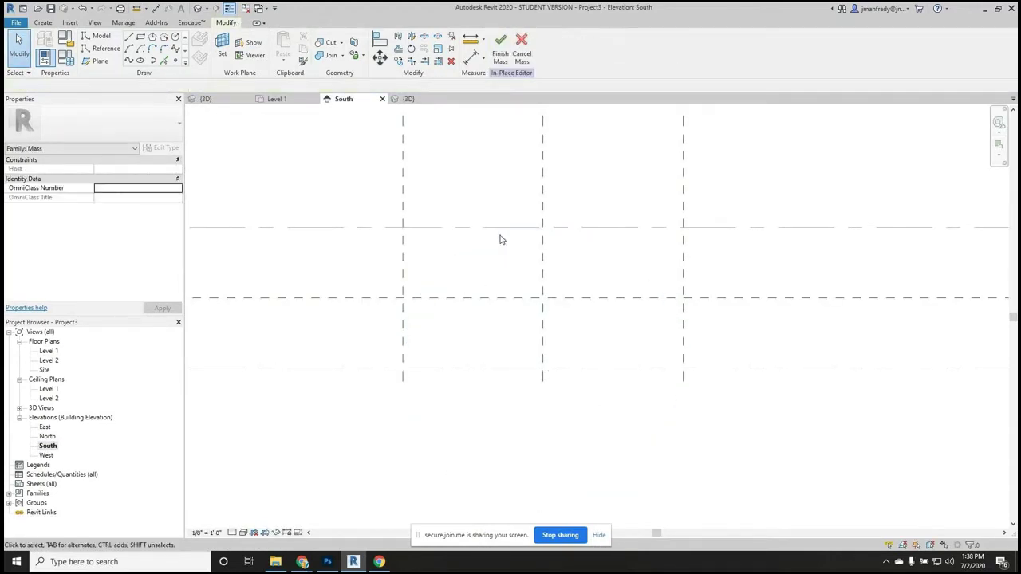
- Draw an ellipse on the EW plane centered on Level 1, reaching the outer vertical planes and the horizontal plane 5' above
scroll(517, 351, up, 1)
middle_drag(518, 358, 520, 324)
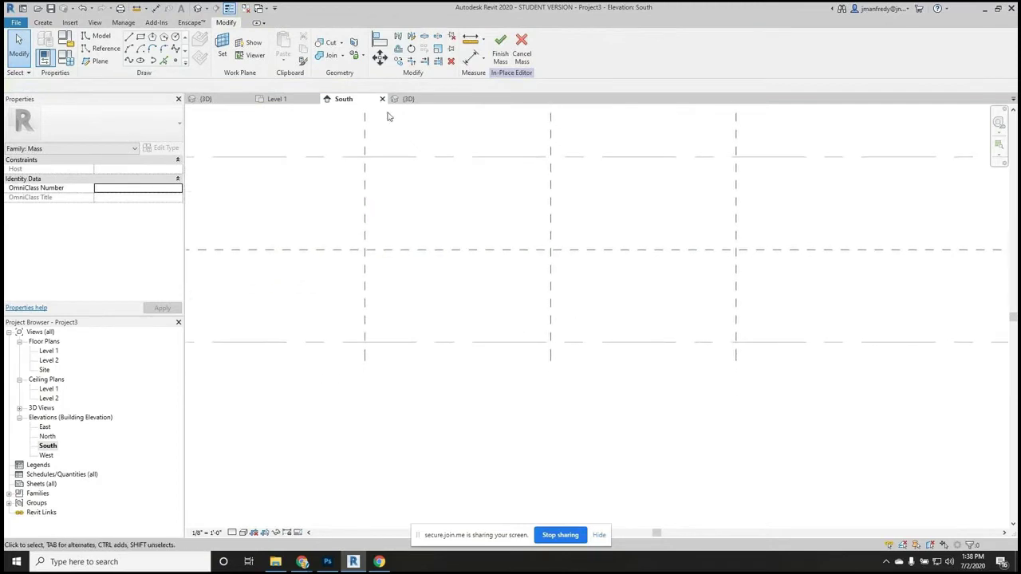
click(141, 61)
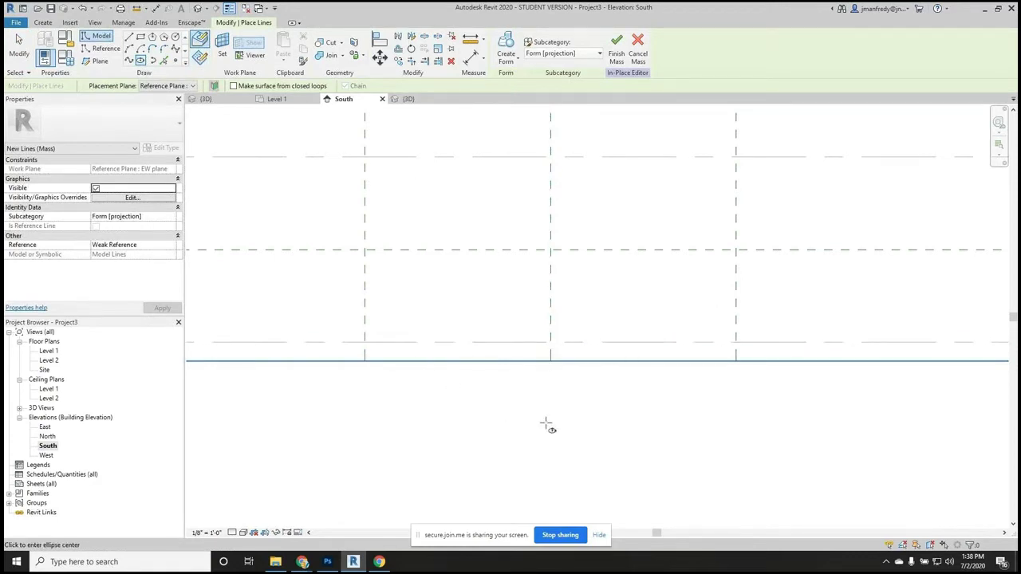
click(225, 51)
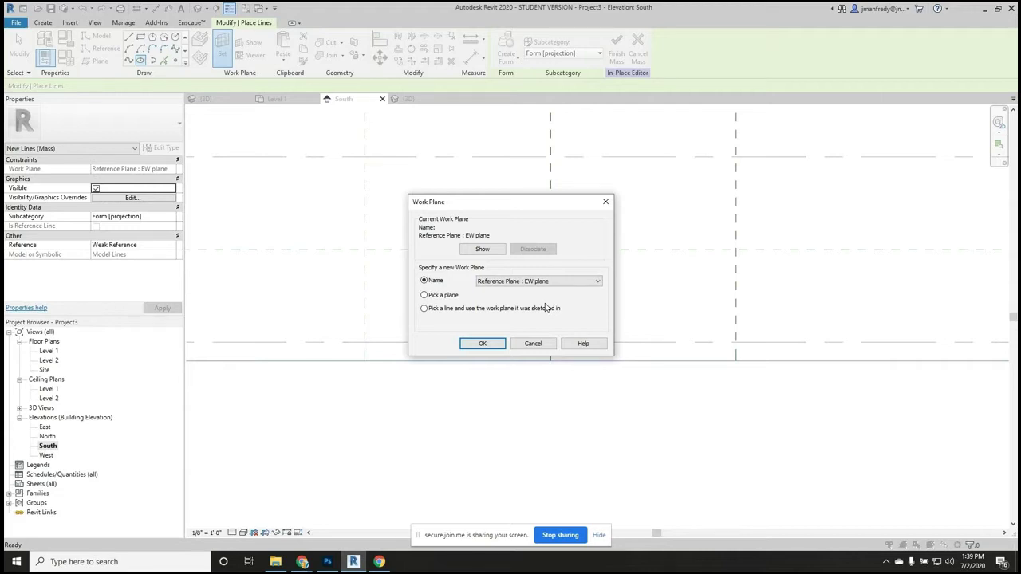
click(483, 343)
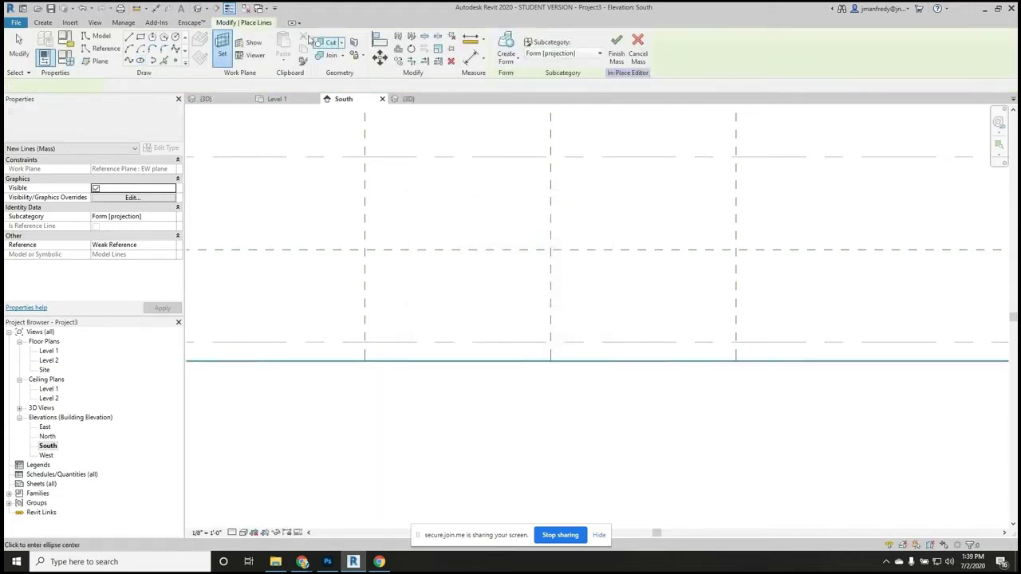
click(141, 61)
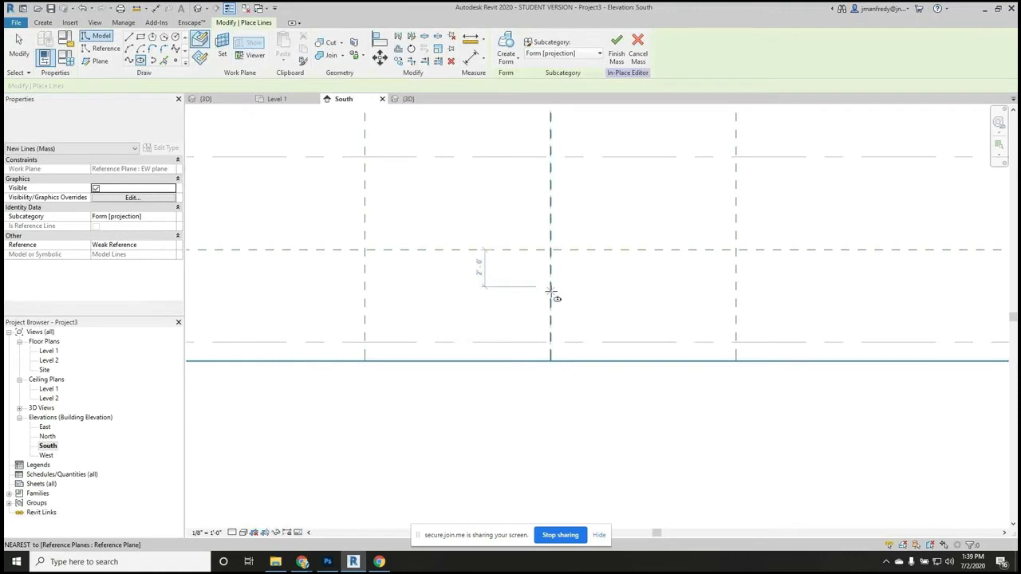
click(550, 343)
click(736, 343)
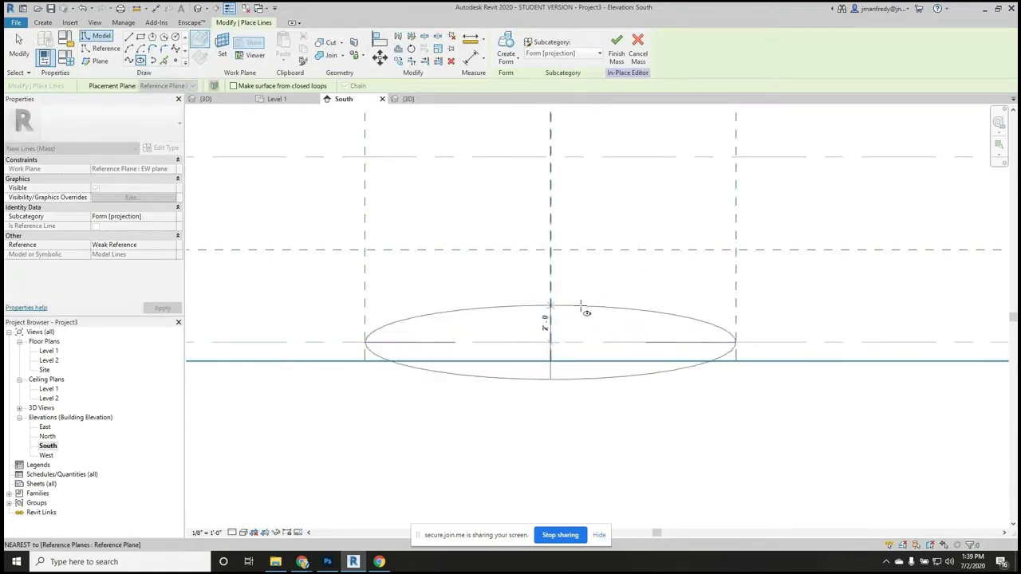
click(656, 249)
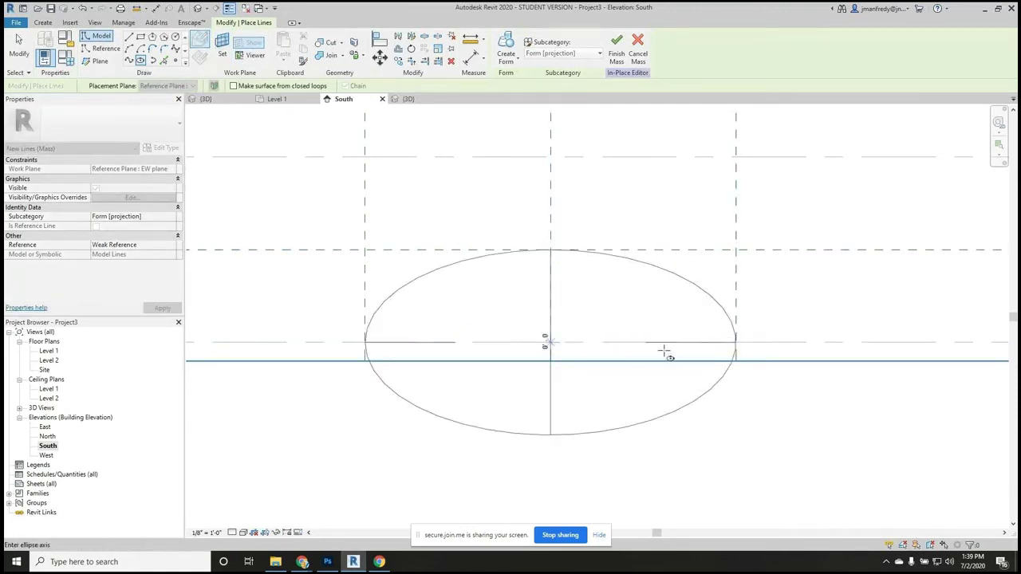
click(551, 250)
key(Escape)
key(Escape)
- Draw a horizontal model line along Level 1 through the ellipse's center, extending past both of its ends
scroll(497, 282, down, 2)
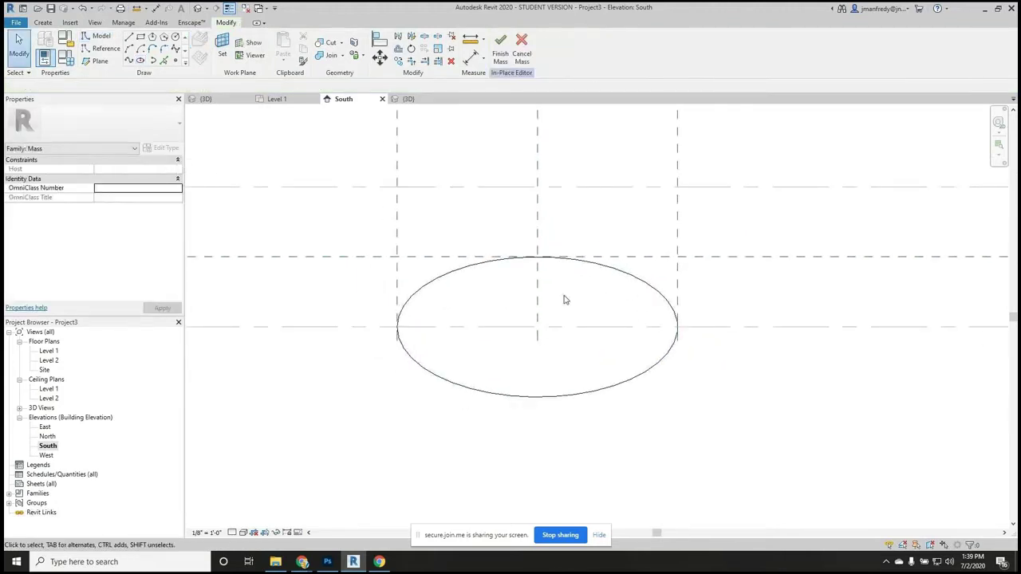
scroll(533, 322, up, 1)
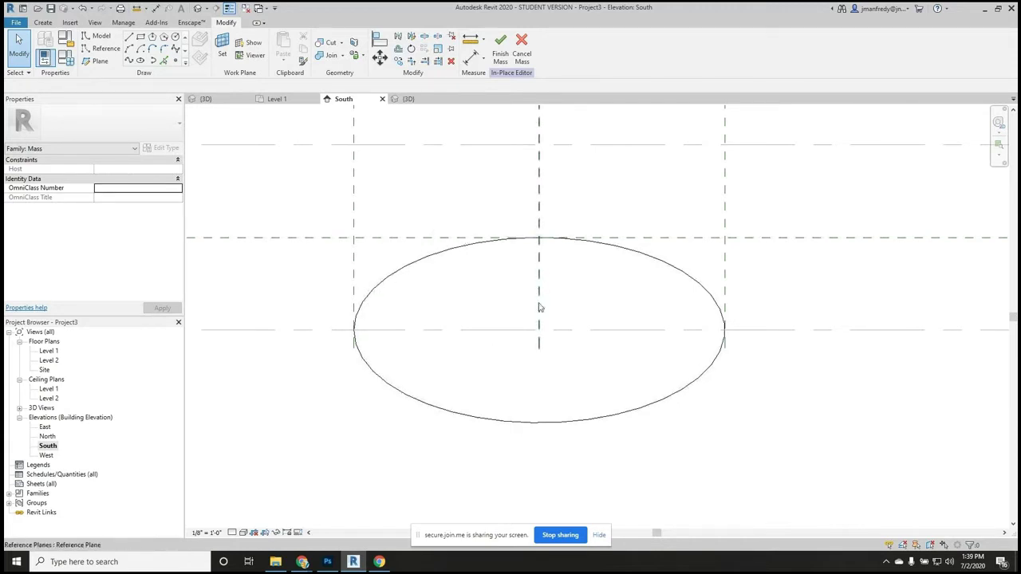
click(129, 37)
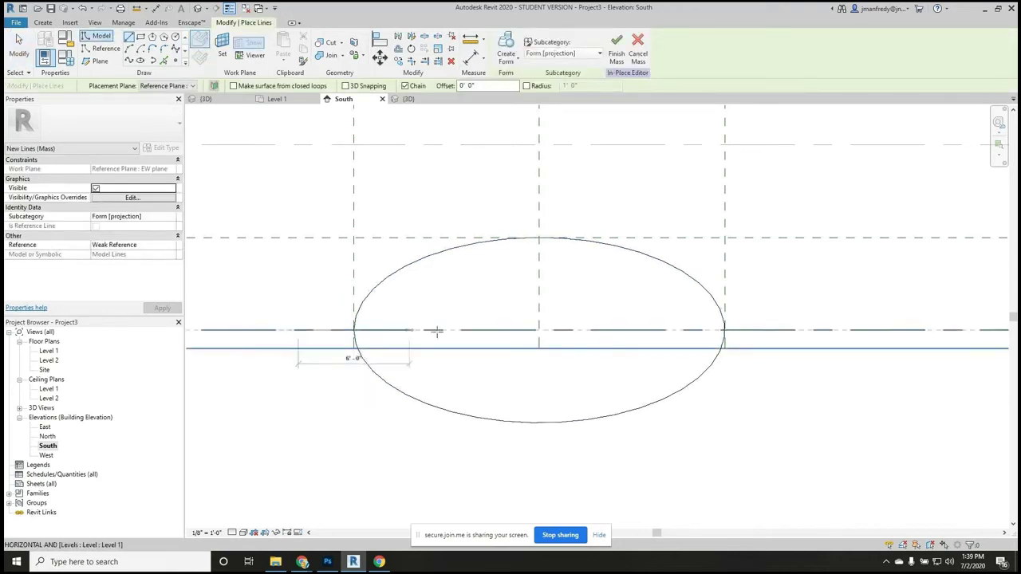
click(791, 330)
key(Escape)
key(Escape)
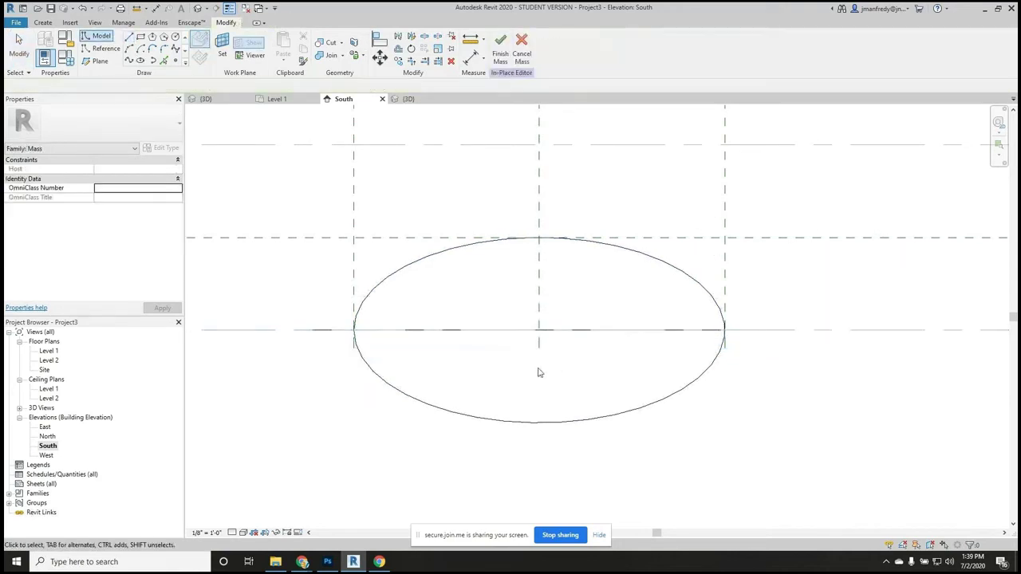
- Draw a vertical model line along the central reference plane, running from above the ellipse to below it
click(128, 38)
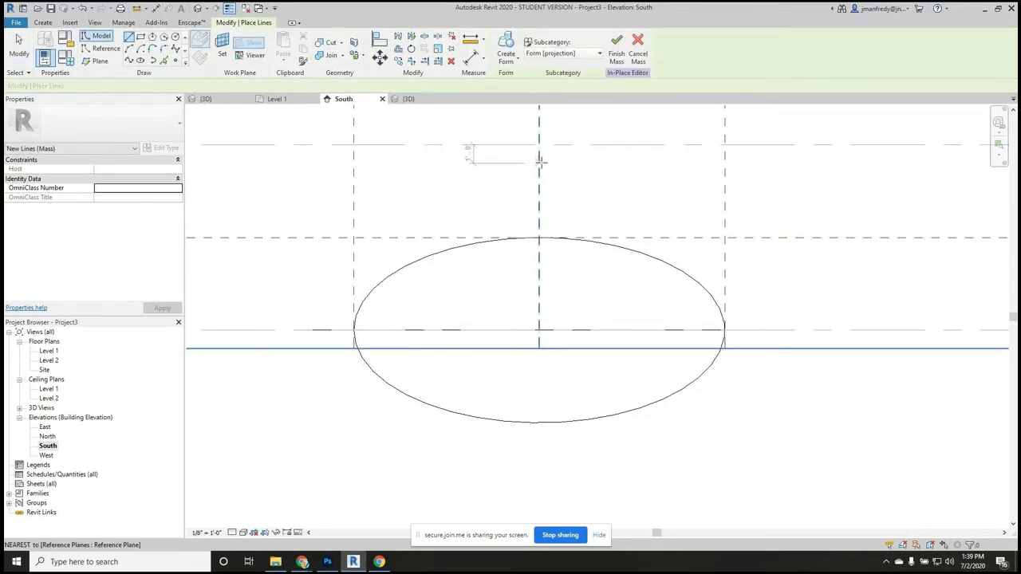
click(504, 163)
click(536, 479)
key(Escape)
key(Escape)
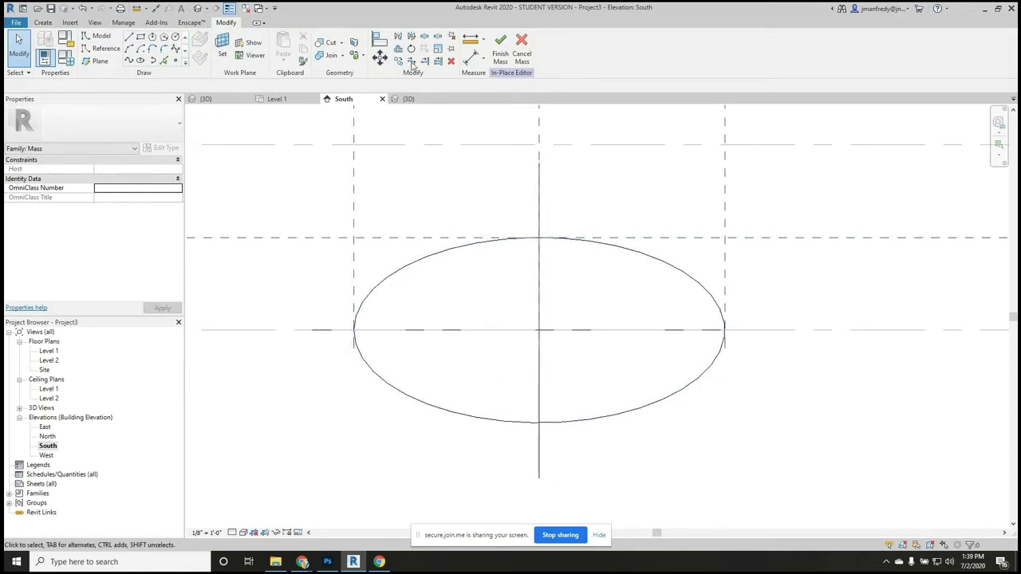
click(425, 37)
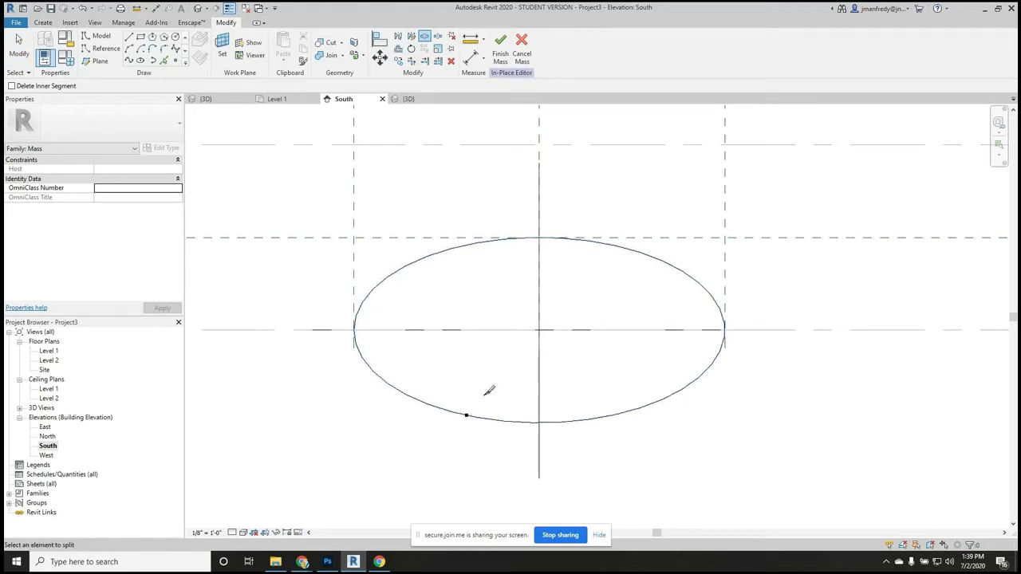
key(Escape)
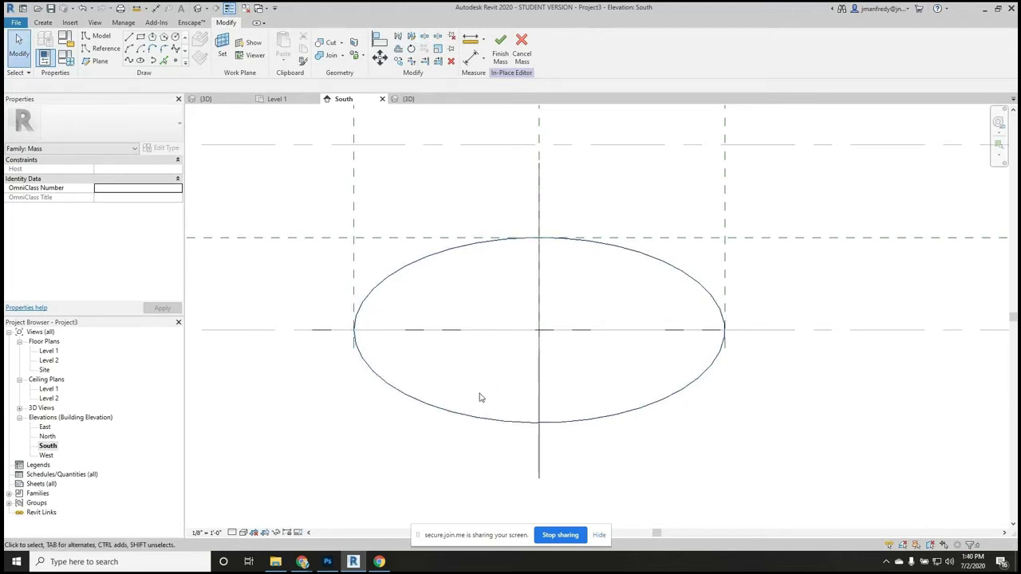
- Trim the ellipse and both model lines into a closed quarter-ellipse profile above Level 1, on the west side of the central reference plane
key(t)
key(r)
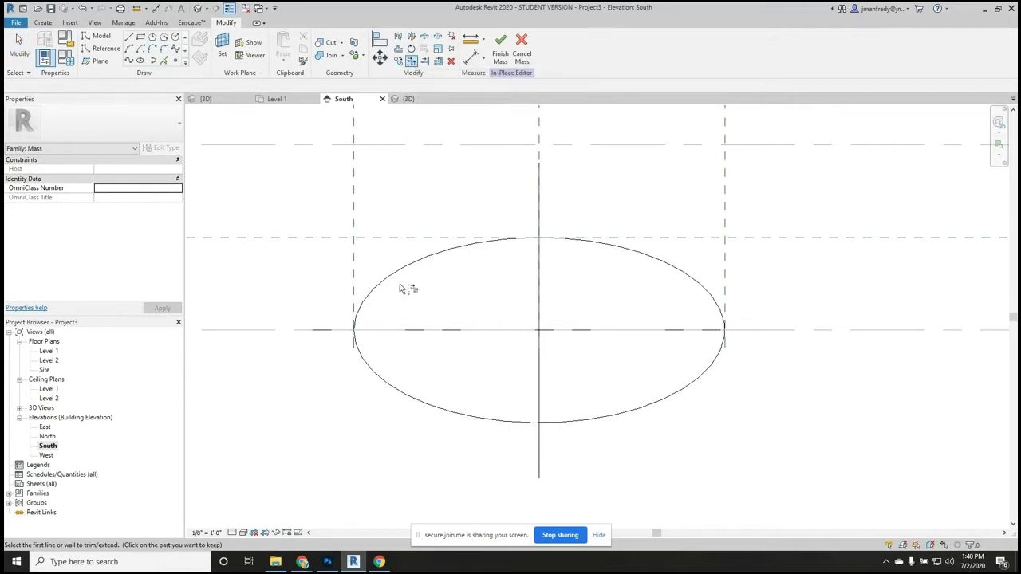
click(363, 303)
click(372, 331)
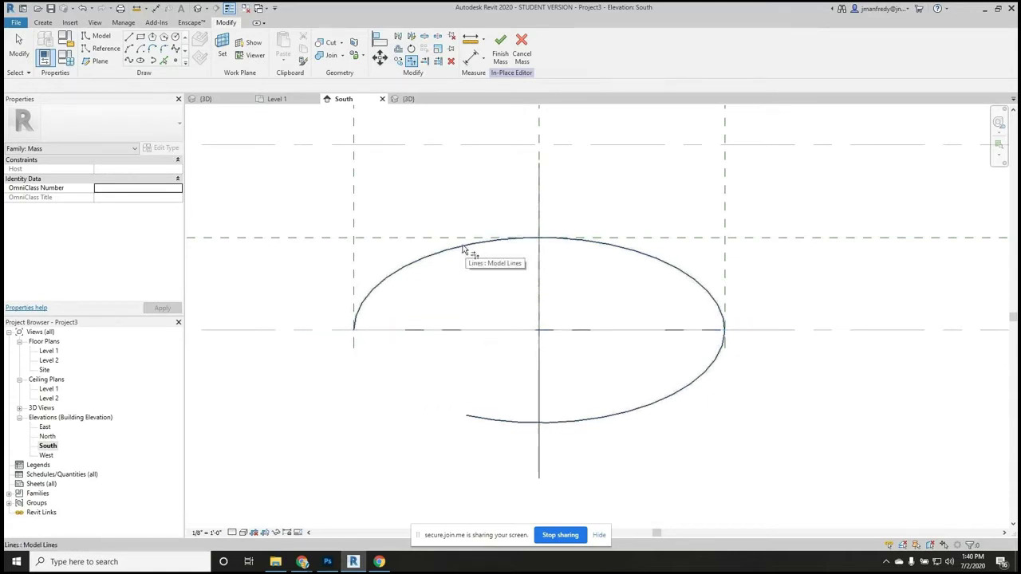
click(498, 256)
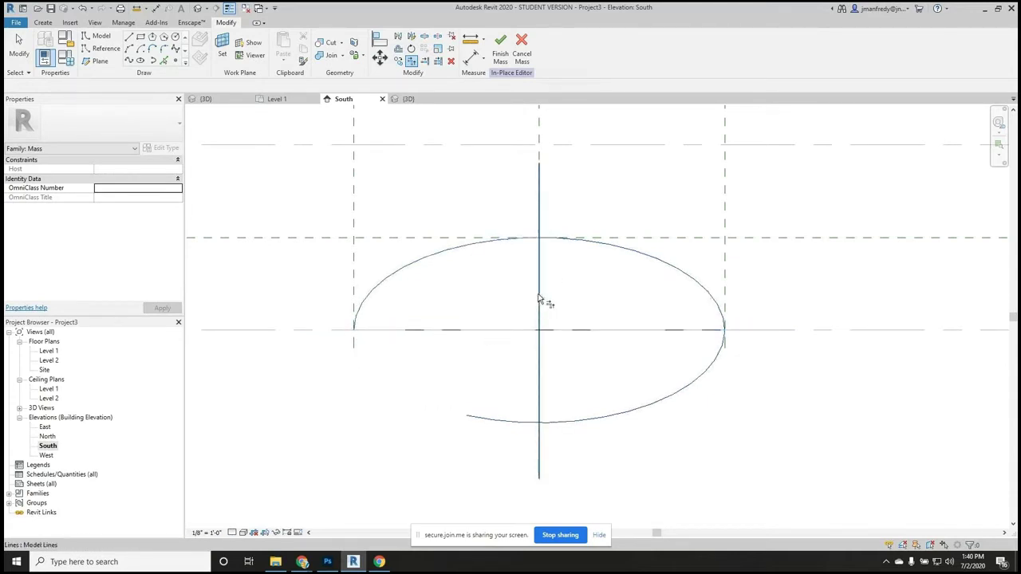
click(540, 259)
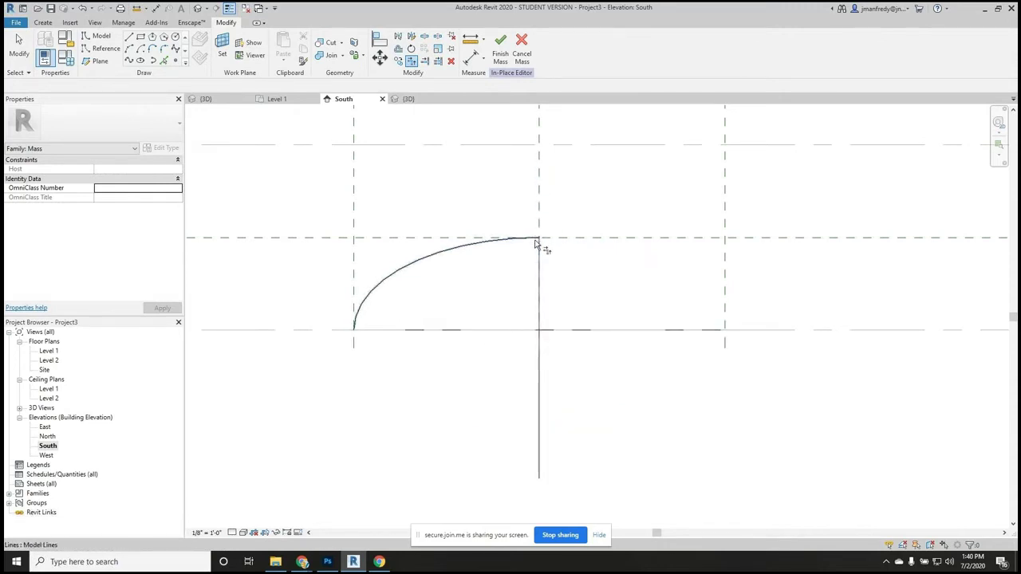
click(540, 308)
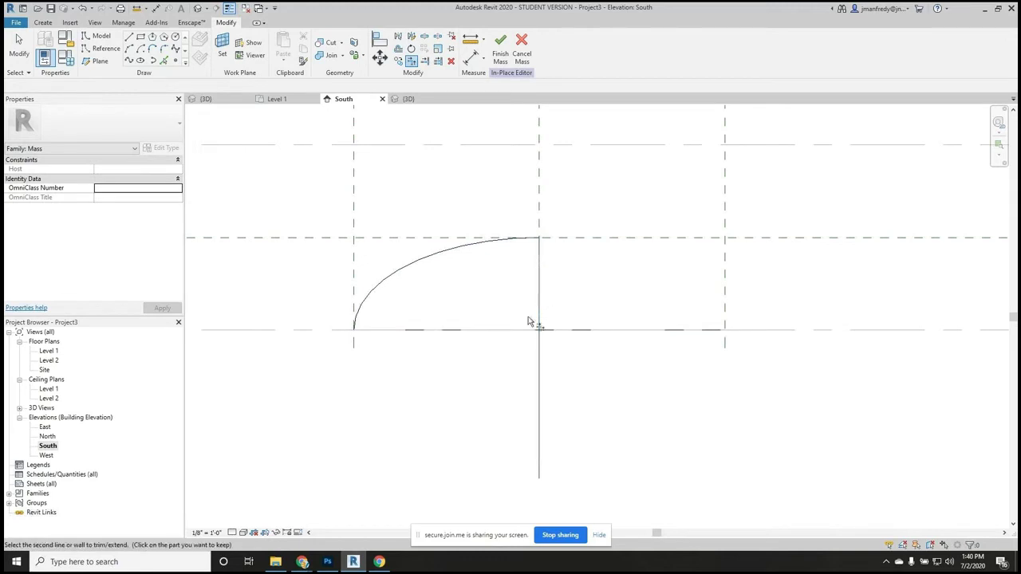
click(515, 330)
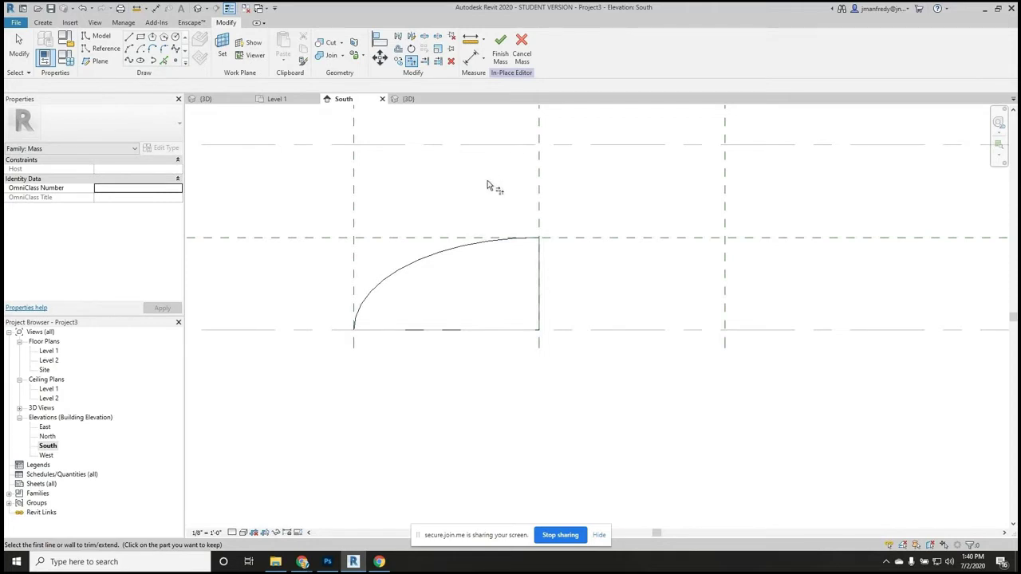
key(Escape)
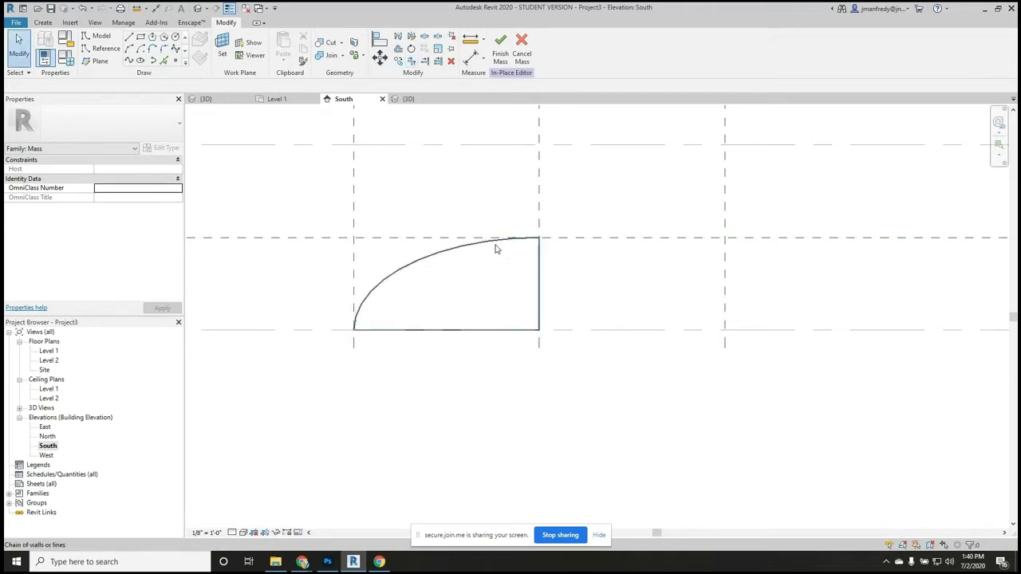
- Try creating a solid form in the 3D view from the closed quarter-ellipse profile alone, without an axis line
click(495, 250)
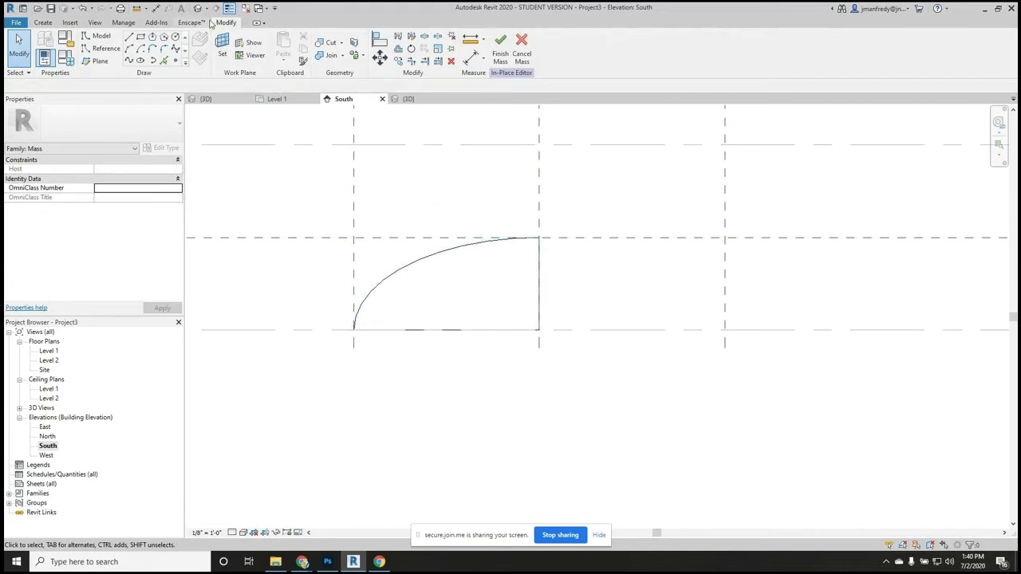
key(Tab)
click(447, 257)
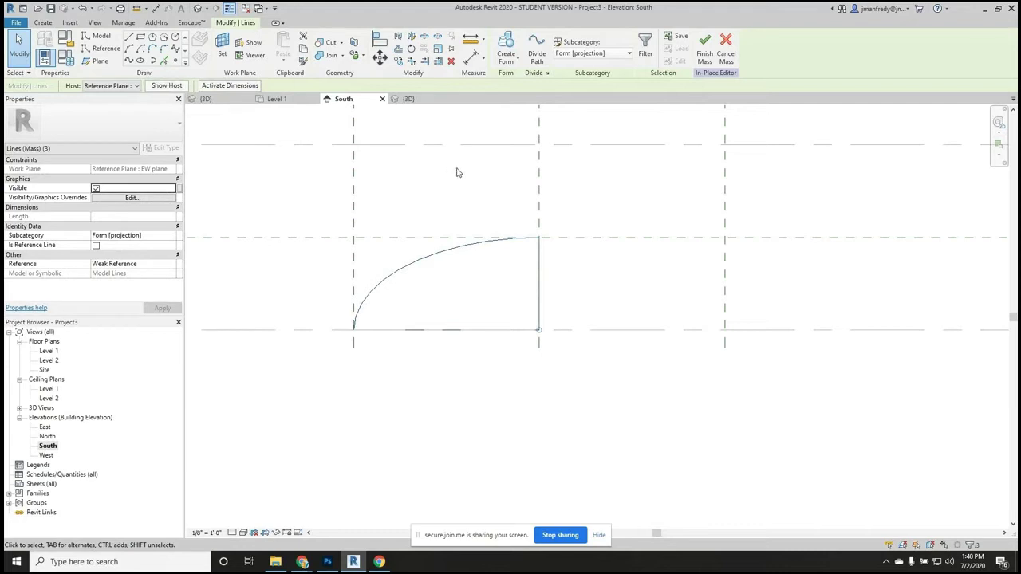
click(443, 99)
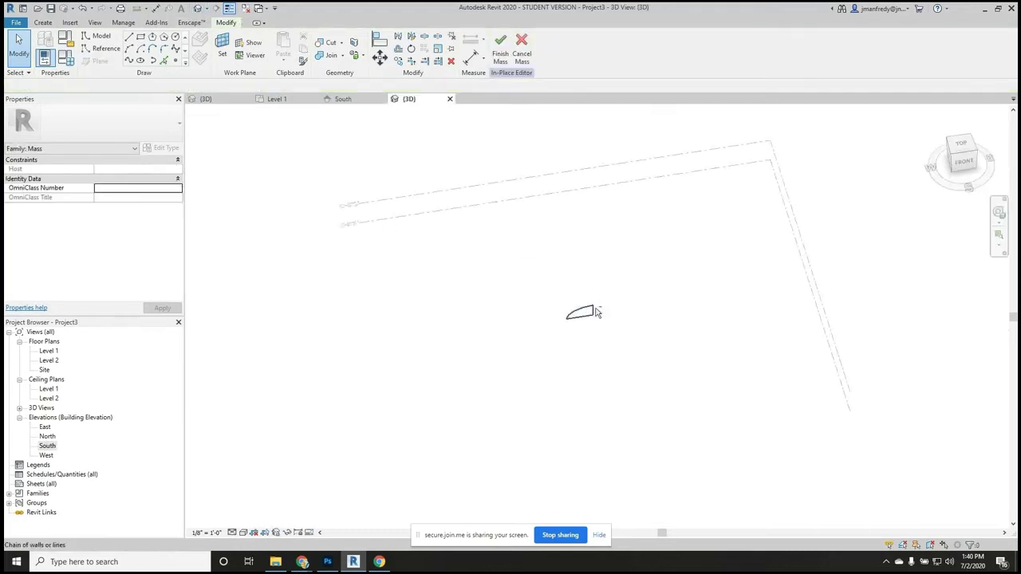
shift+middle_drag(607, 343, 597, 271)
click(582, 272)
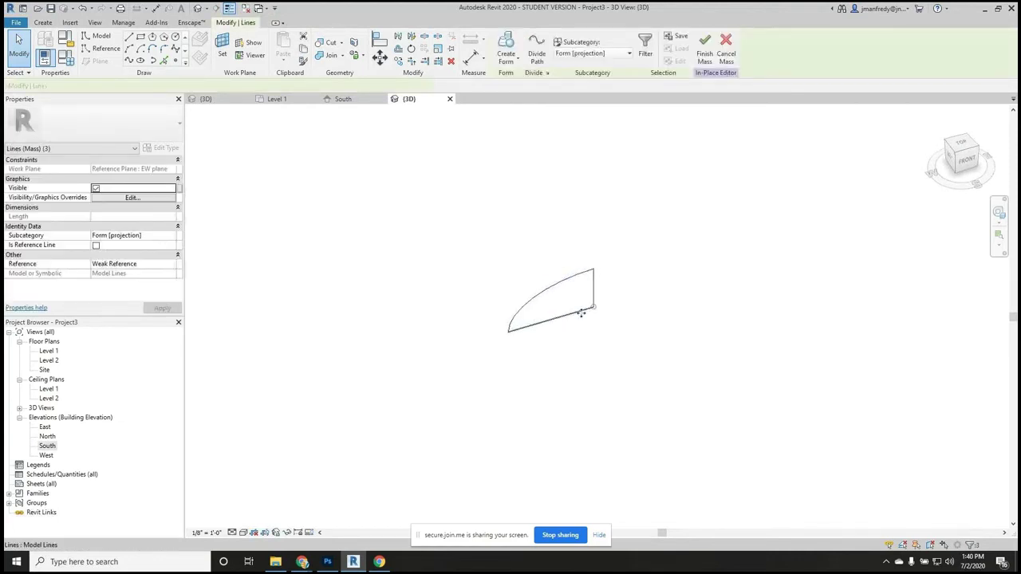
click(505, 58)
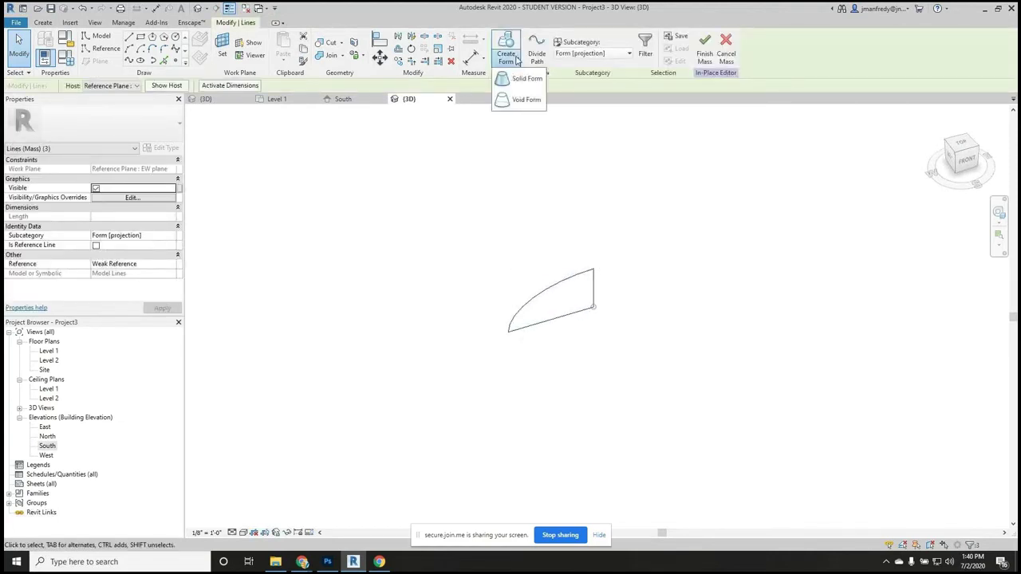
click(519, 79)
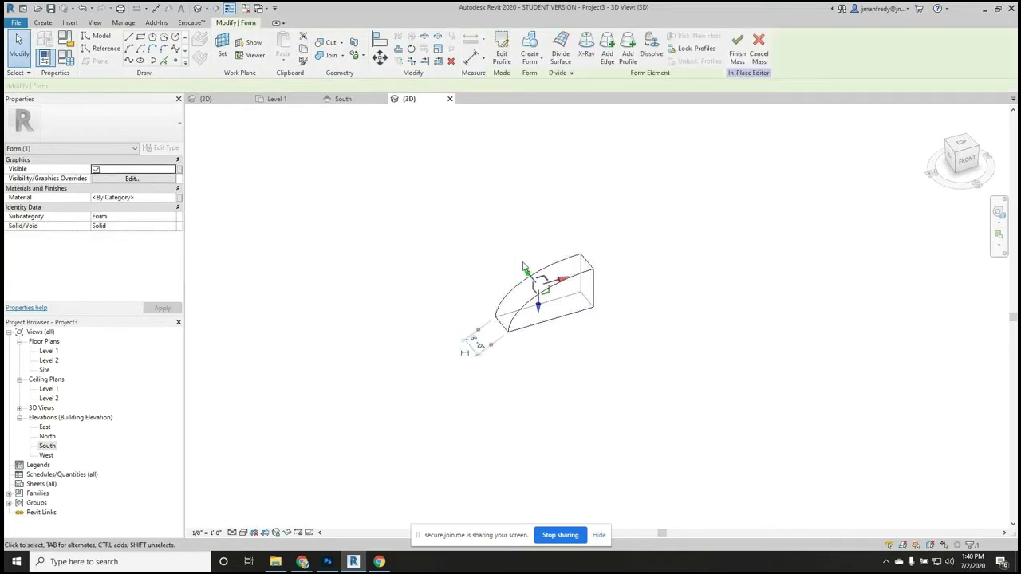
- Stretch the extruded form to about 22' deep, and undo both the stretch and the form's creation
drag(476, 215, 447, 183)
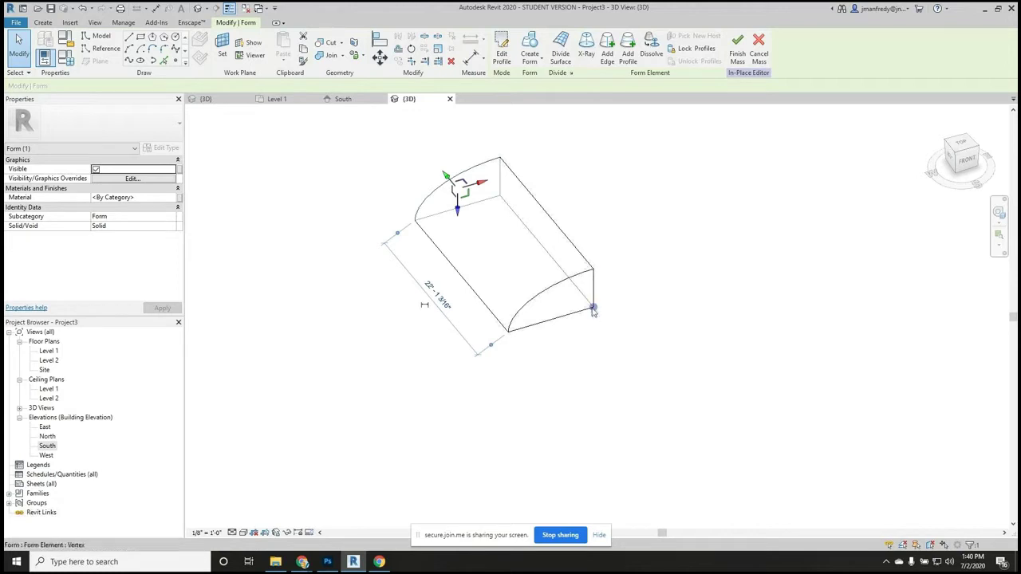
click(660, 340)
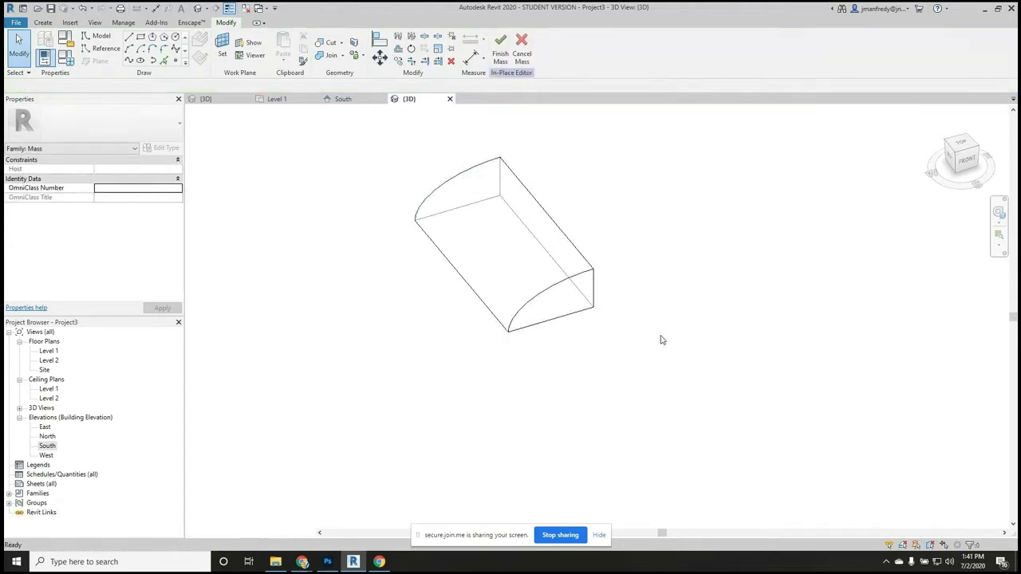
key(ctrl+z)
key(ctrl+z)
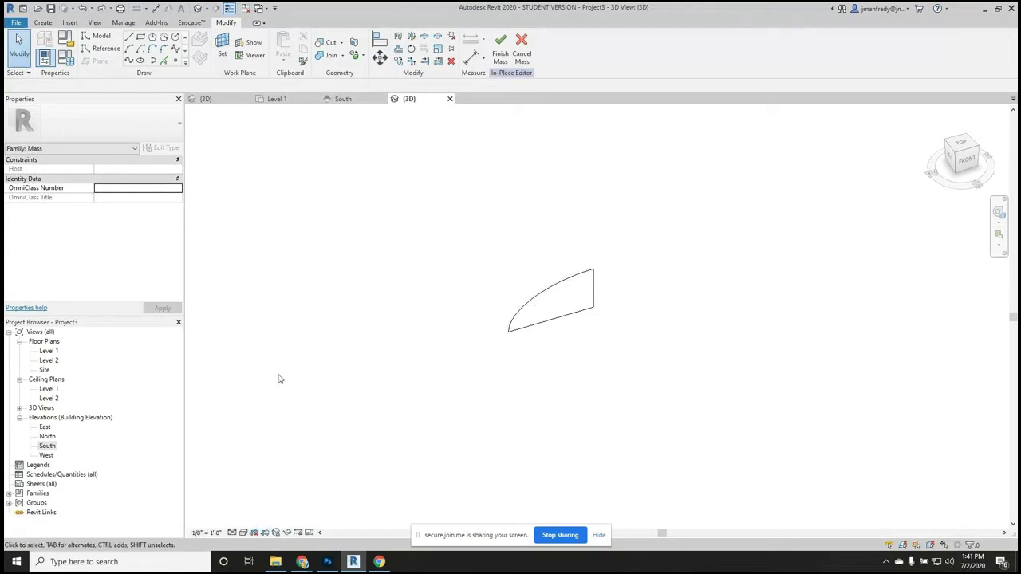
- In the South elevation, draw a separate vertical model line about 16' long on the central reference plane, extending above and below the profile
double_click(47, 446)
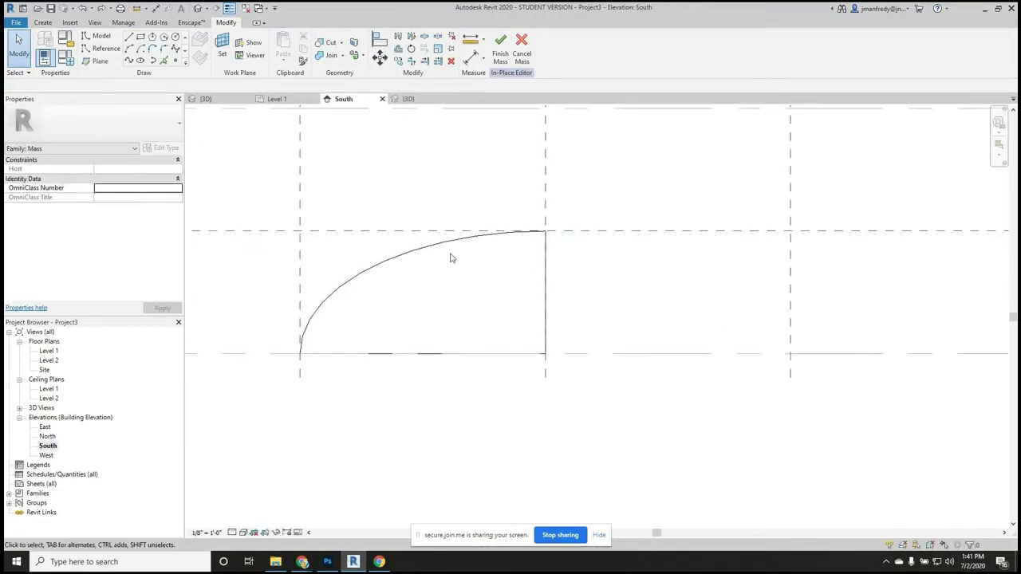
scroll(506, 308, down, 2)
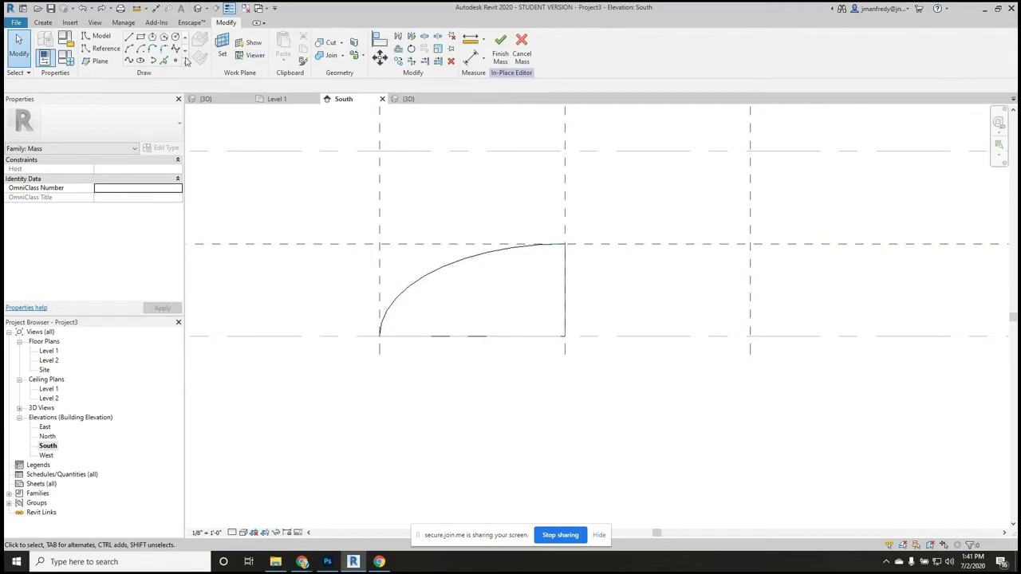
click(165, 55)
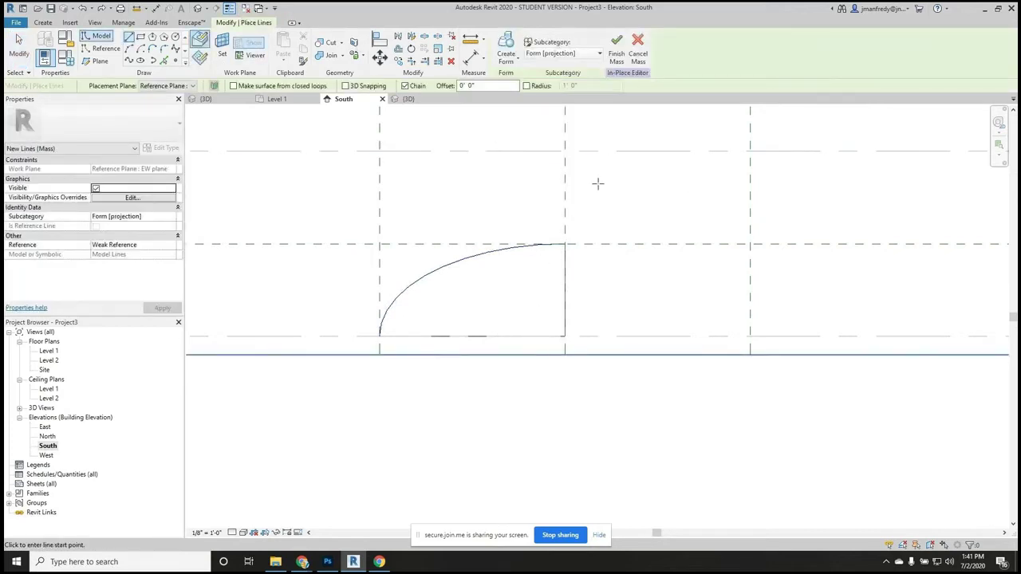
click(565, 162)
click(561, 448)
key(Escape)
key(Escape)
click(565, 183)
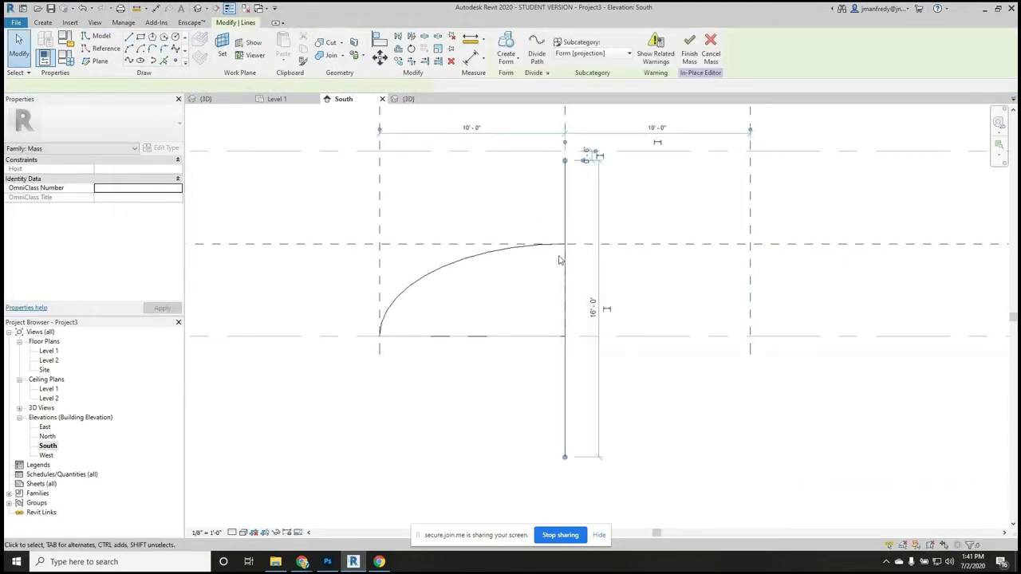
click(564, 375)
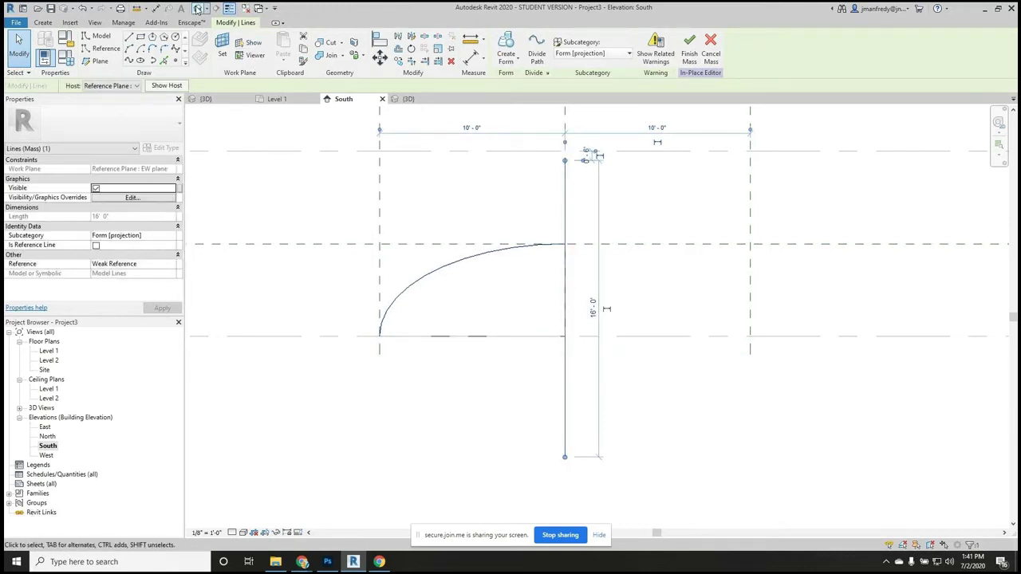
- In the 3D view, create a solid revolved dome form from the quarter-ellipse profile together with the vertical axis line
click(197, 8)
shift+middle_drag(438, 213, 569, 284)
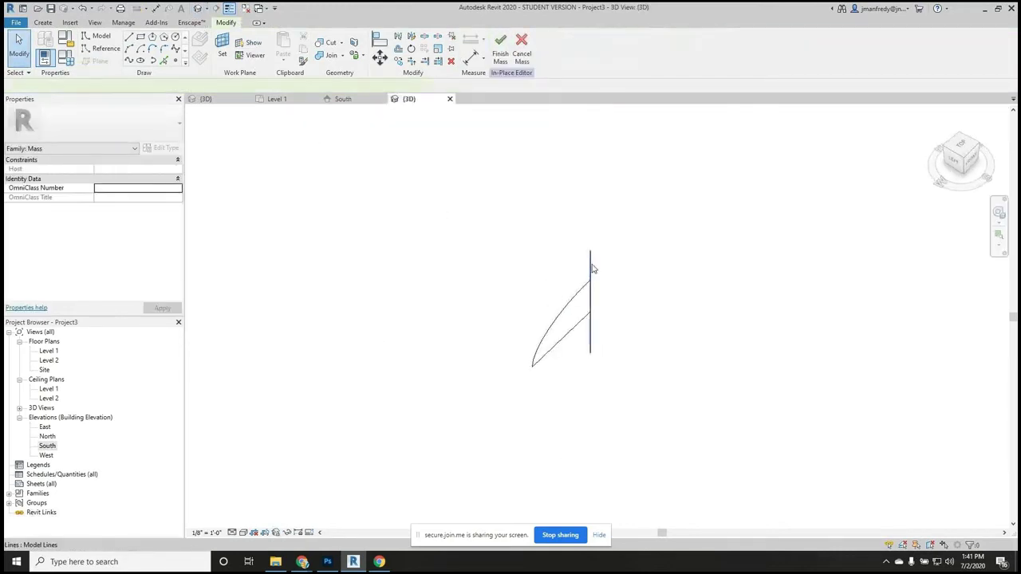
click(591, 268)
click(650, 310)
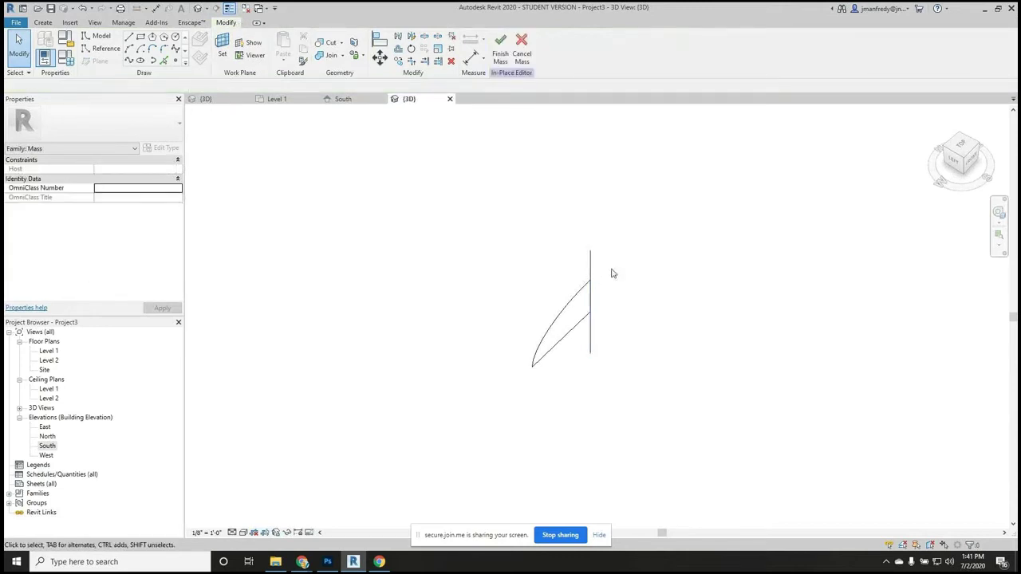
shift+middle_drag(590, 296, 664, 372)
drag(682, 391, 488, 203)
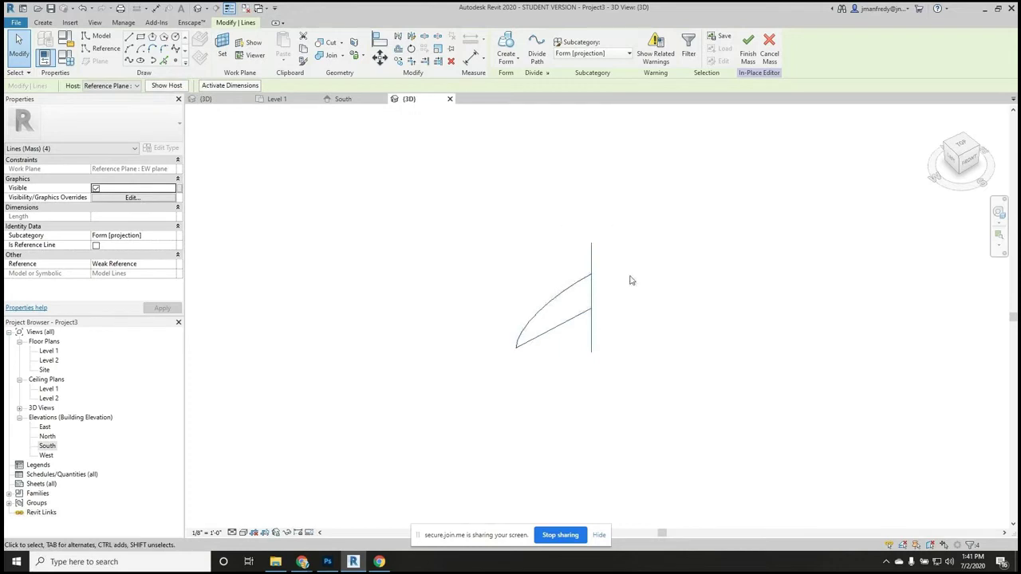
click(511, 57)
click(523, 77)
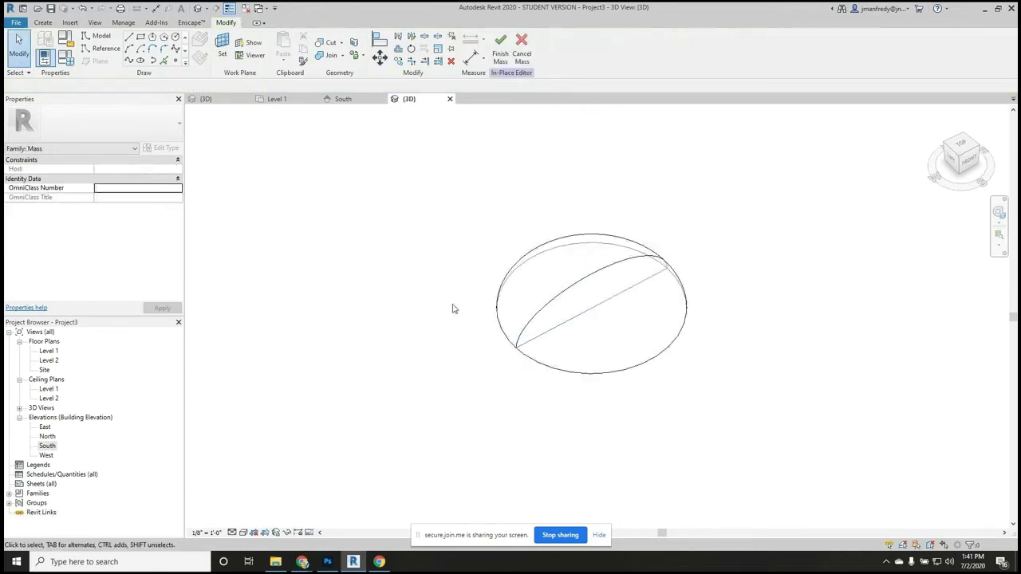
shift+middle_drag(453, 309, 440, 244)
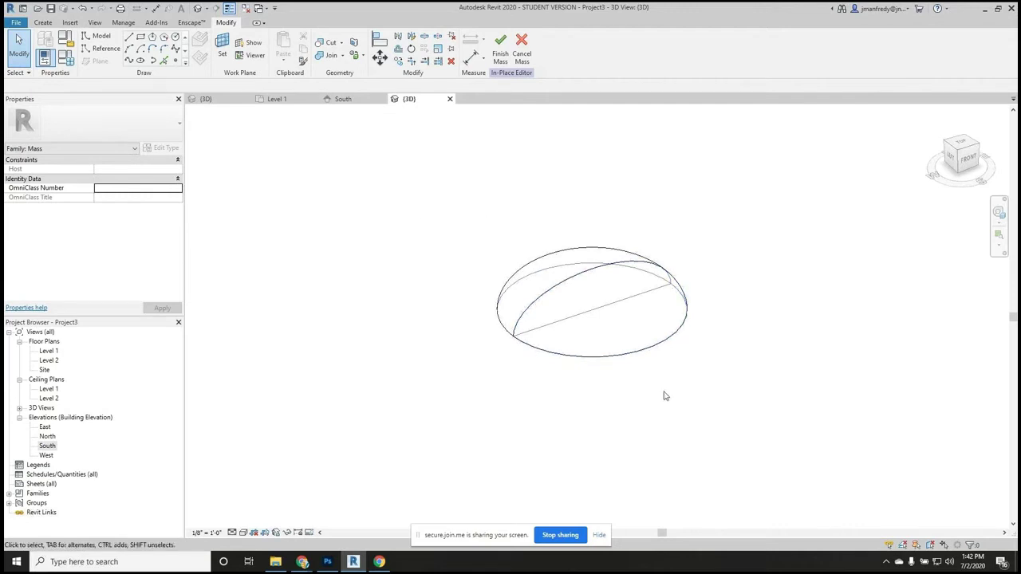
- In the South elevation, draw a 4' radius model circle on the EW plane, centered where Level 1 meets the central reference plane
double_click(46, 446)
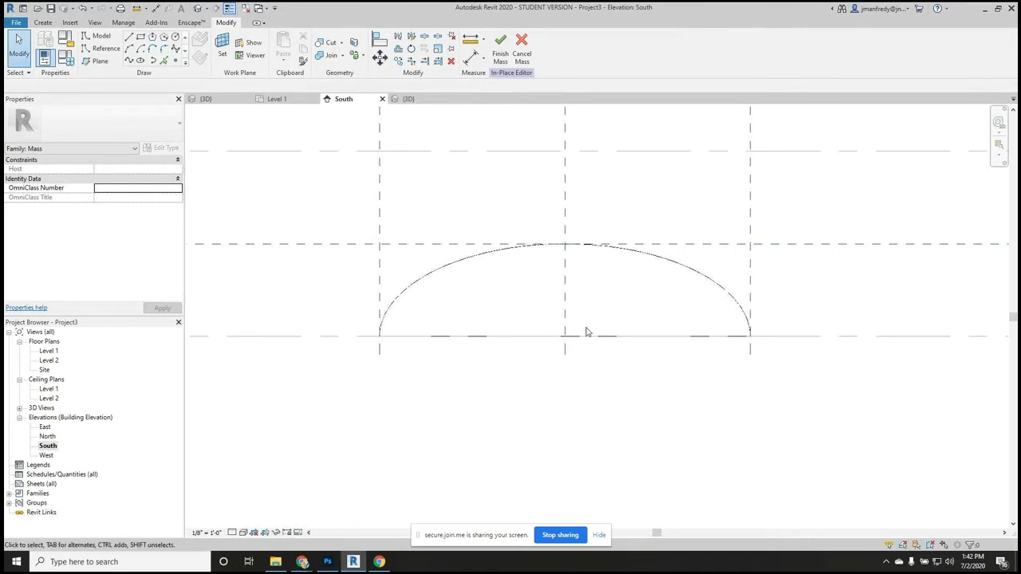
scroll(595, 367, up, 1)
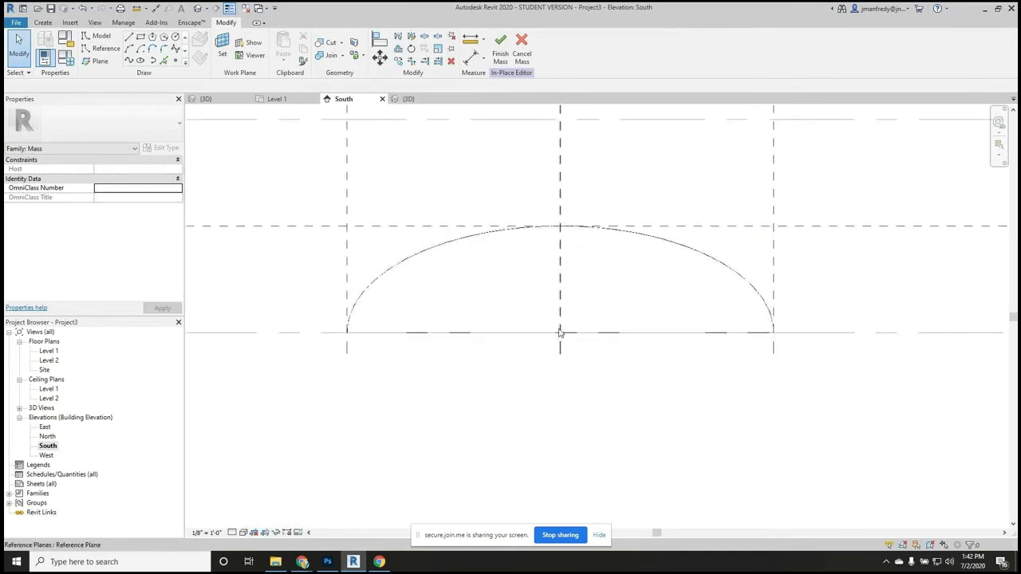
click(175, 37)
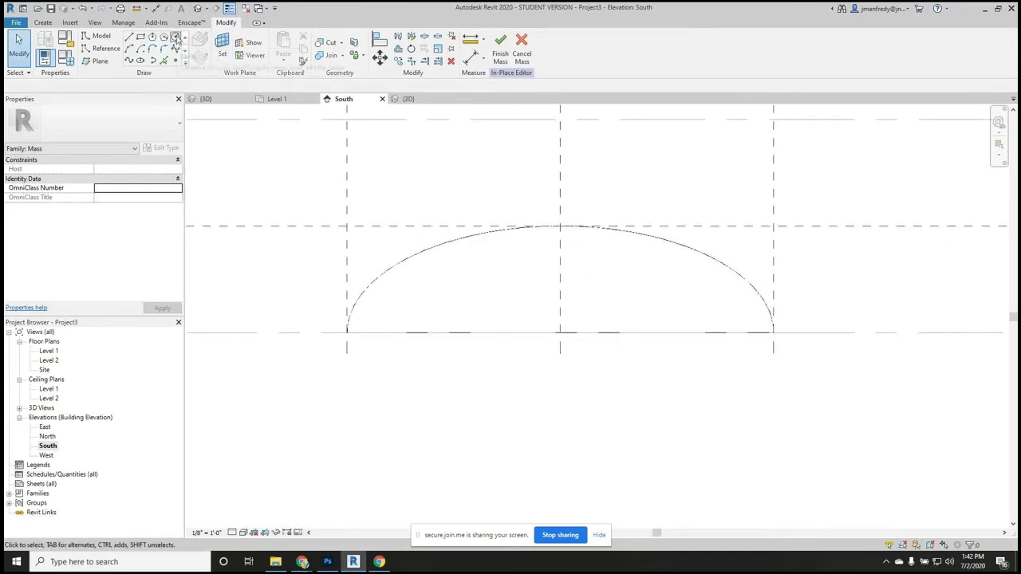
click(560, 333)
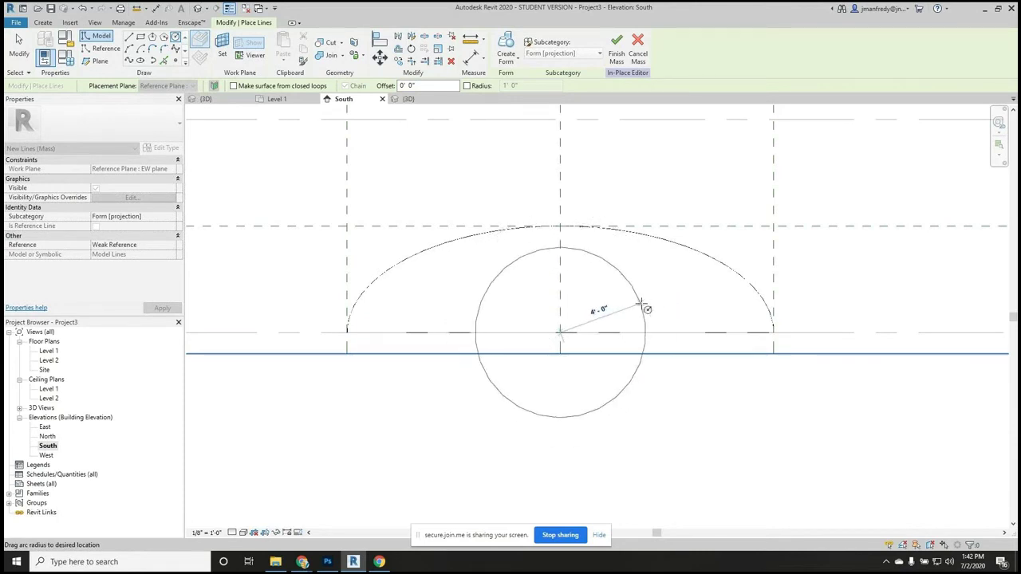
text(4)
key(Return)
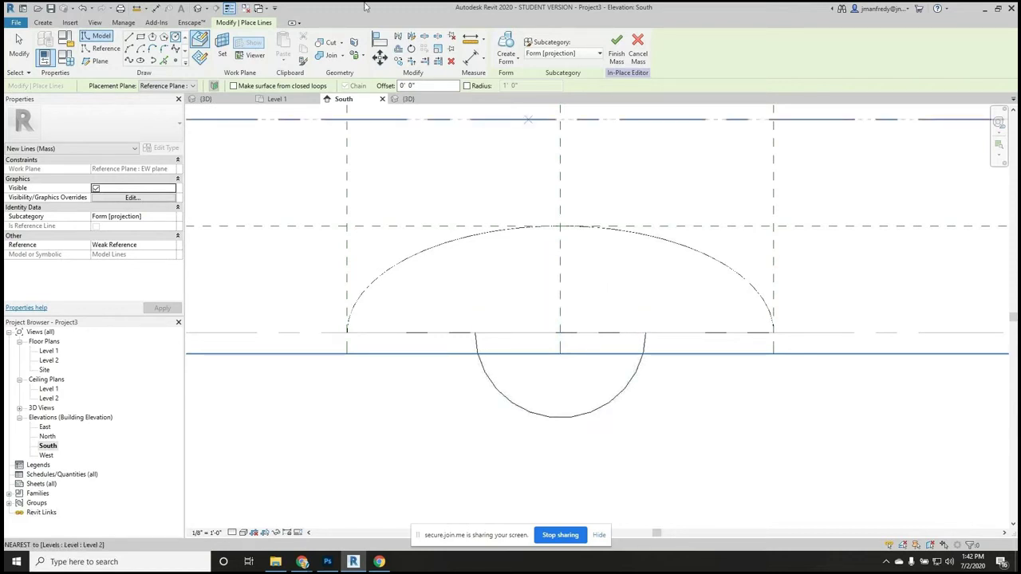
- Check the circle inside the dome in 3D, and set the South elevation's visual style to Wireframe
click(197, 8)
shift+middle_drag(484, 251, 476, 279)
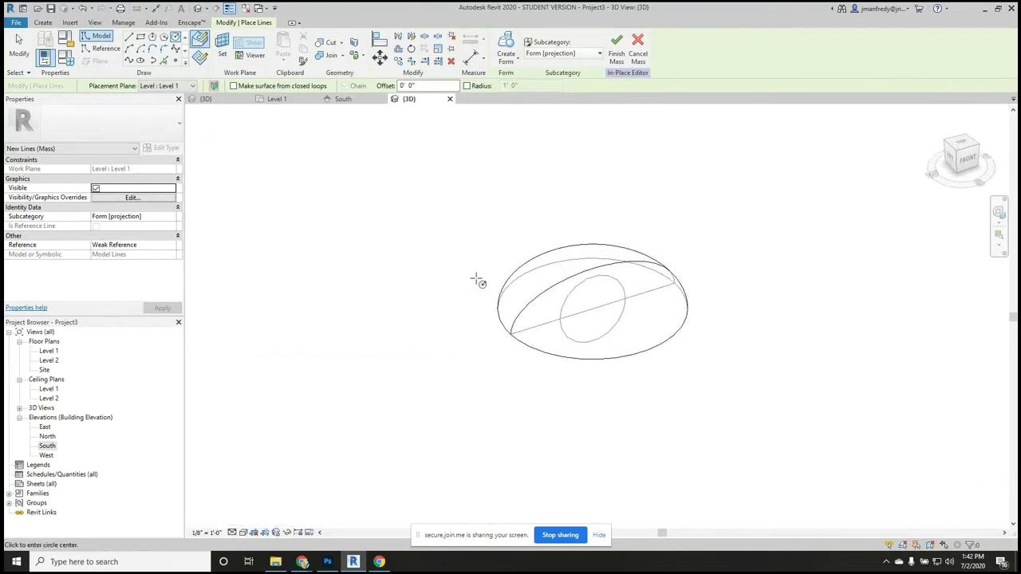
double_click(47, 446)
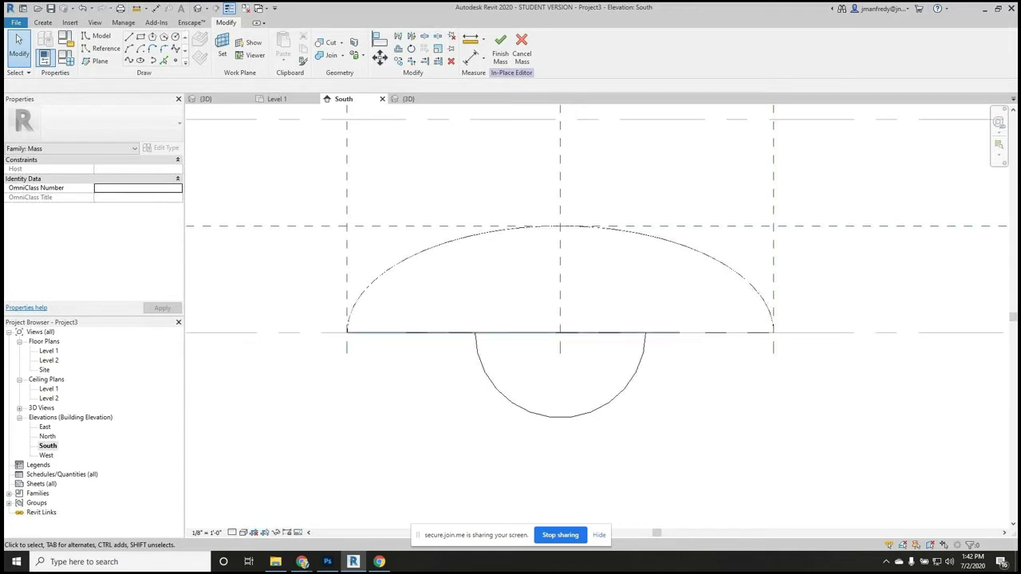
click(252, 532)
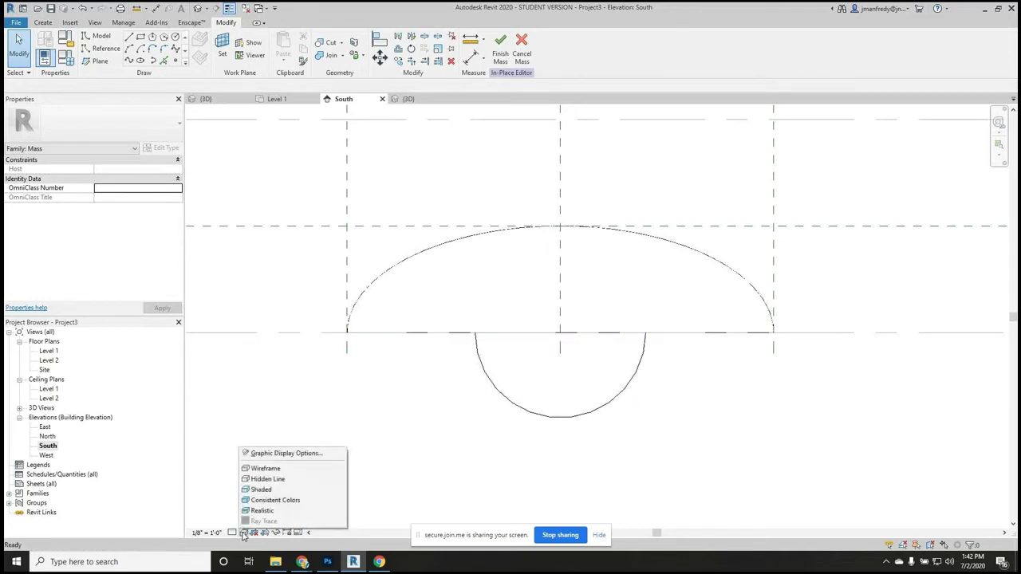
click(256, 468)
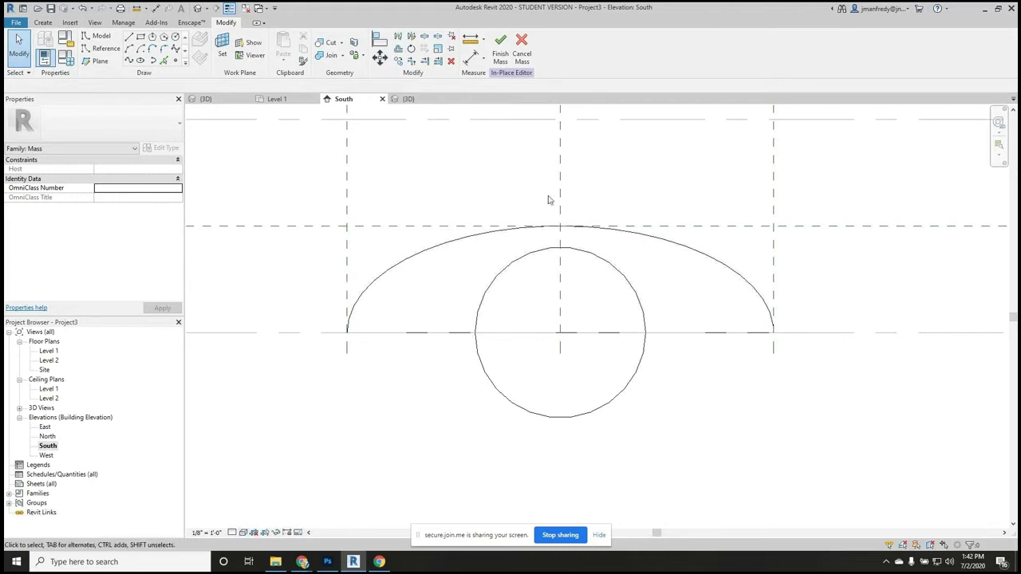
- Draw a horizontal model line along Level 1 through the circle's center, extending past both sides of the dome
scroll(498, 293, up, 1)
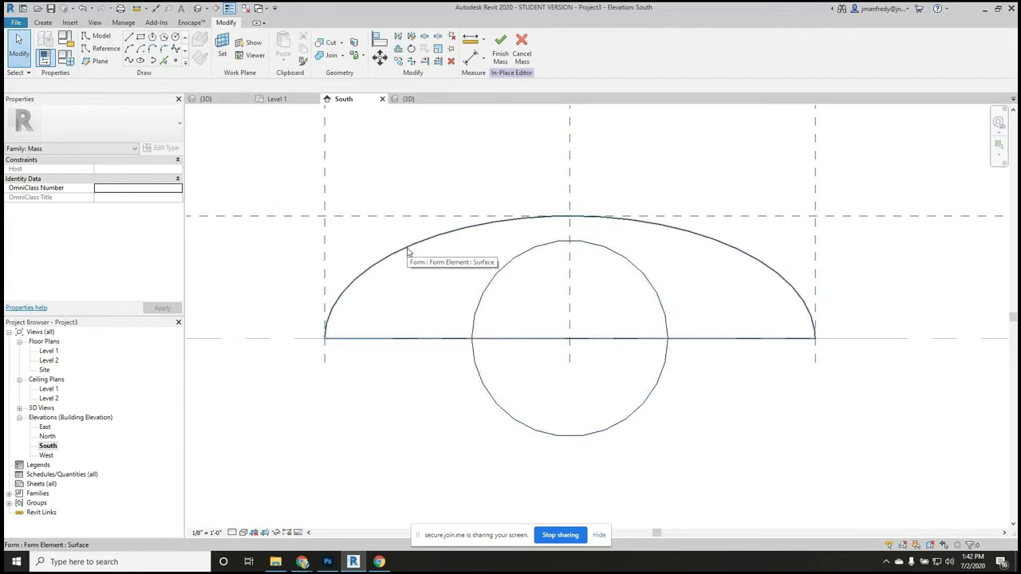
scroll(469, 309, down, 1)
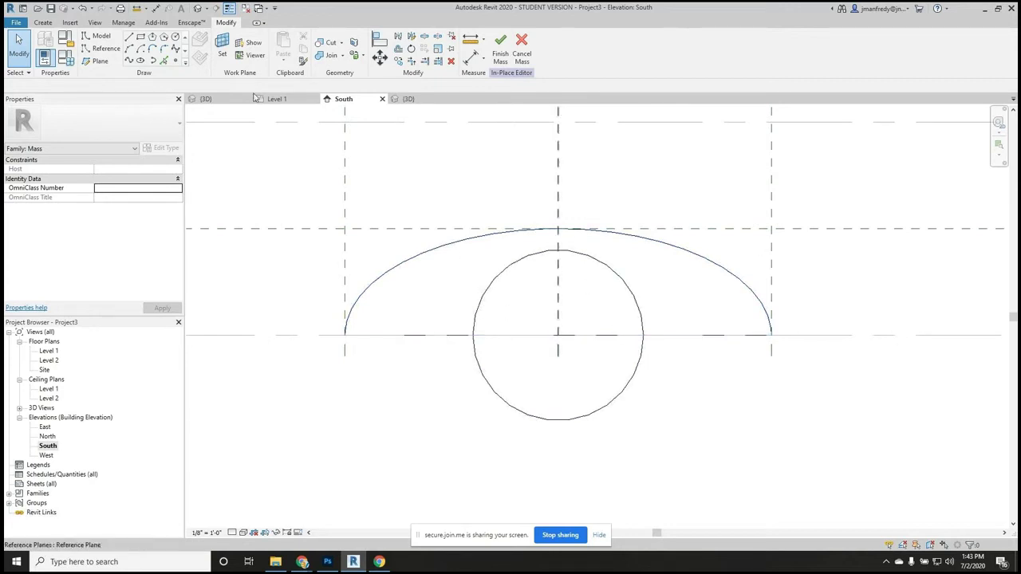
click(130, 38)
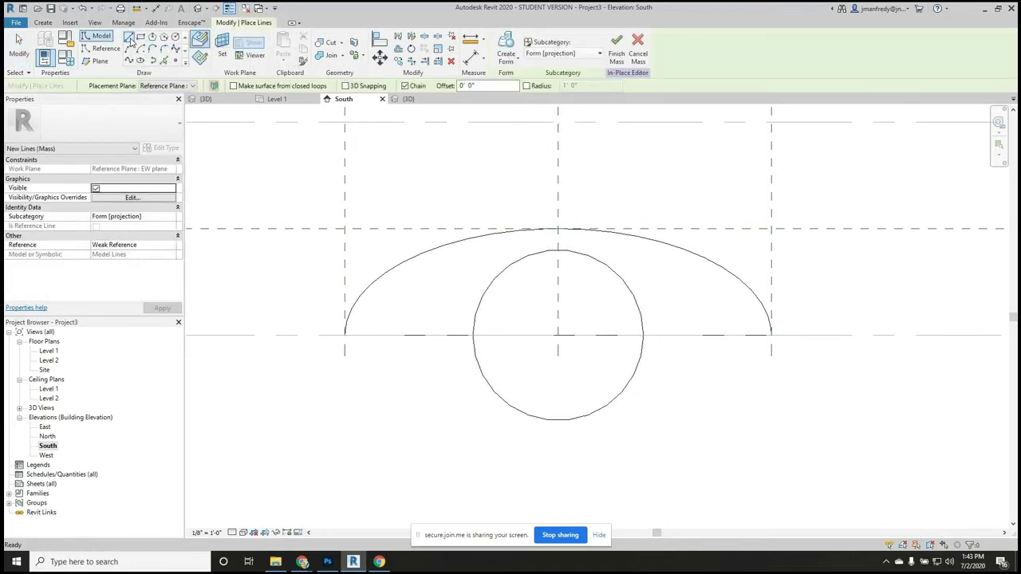
click(276, 335)
click(817, 335)
key(Escape)
key(Escape)
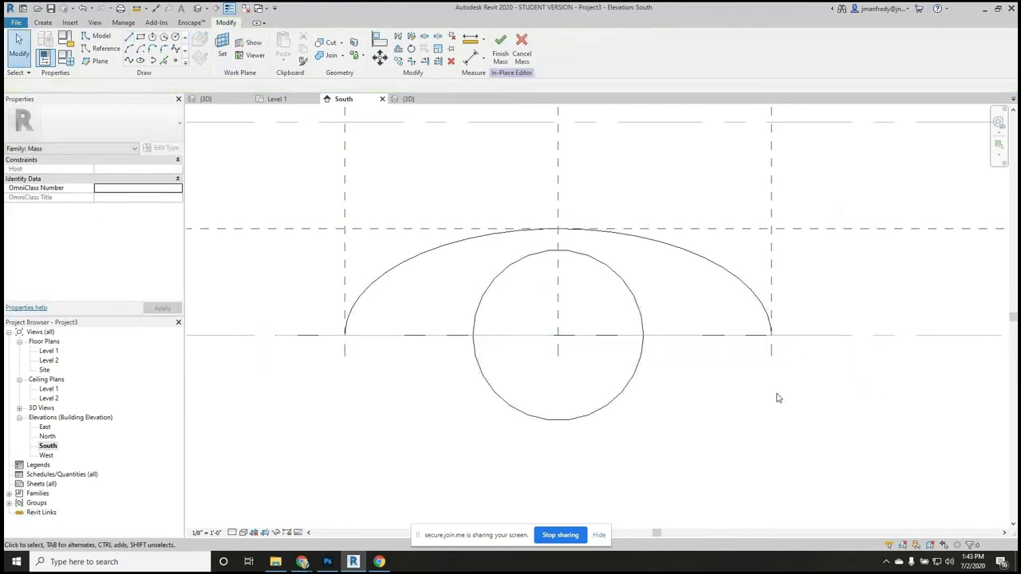
- Trim the circle and the horizontal line to corners, leaving a closed semicircle above Level 1
click(426, 38)
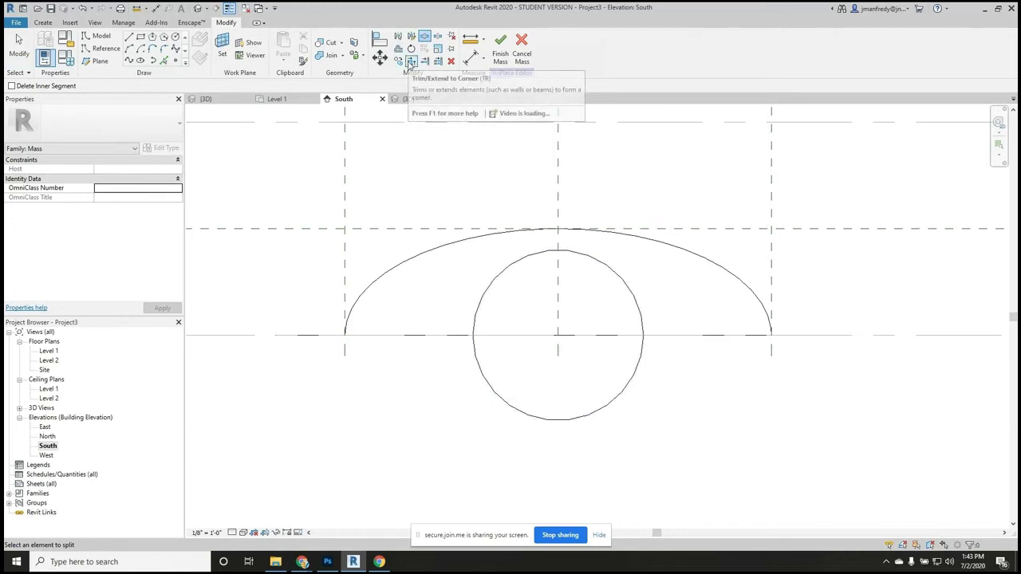
key(Escape)
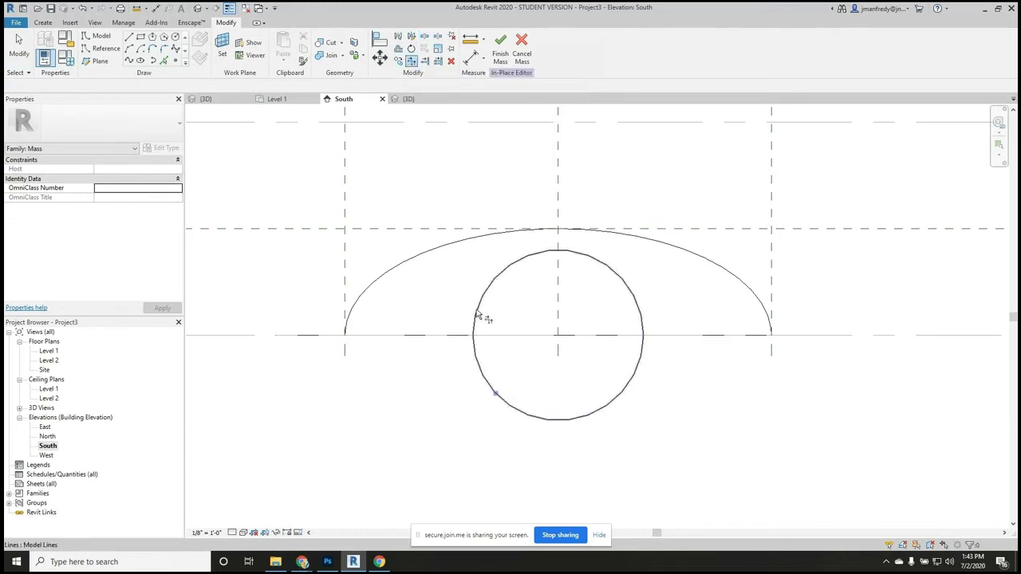
click(476, 314)
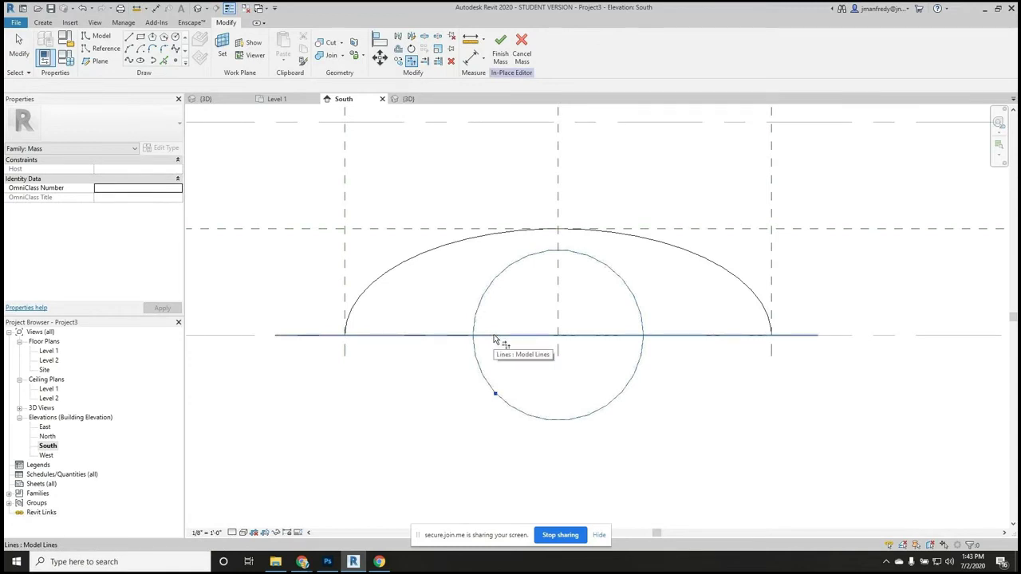
click(494, 336)
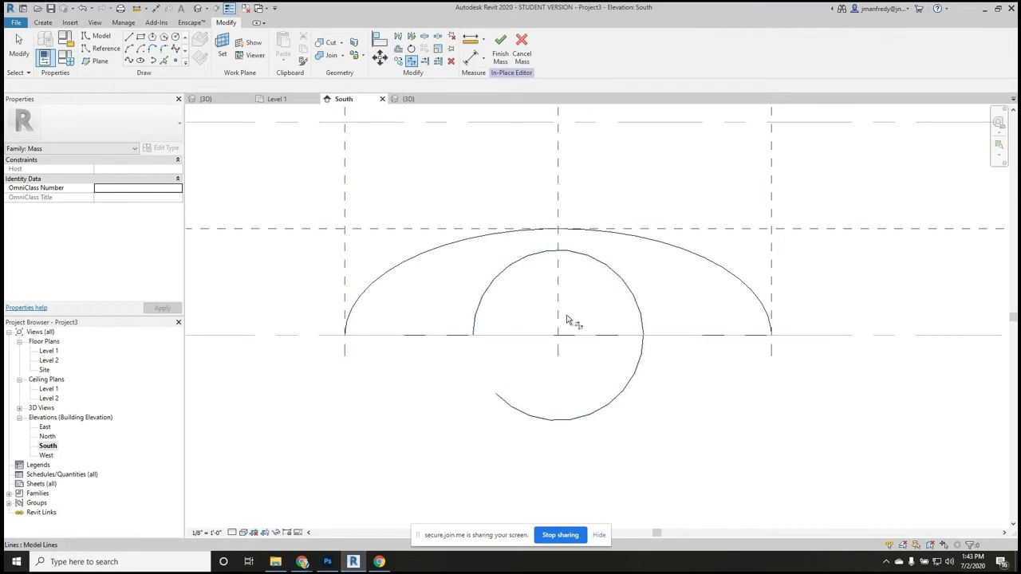
click(638, 306)
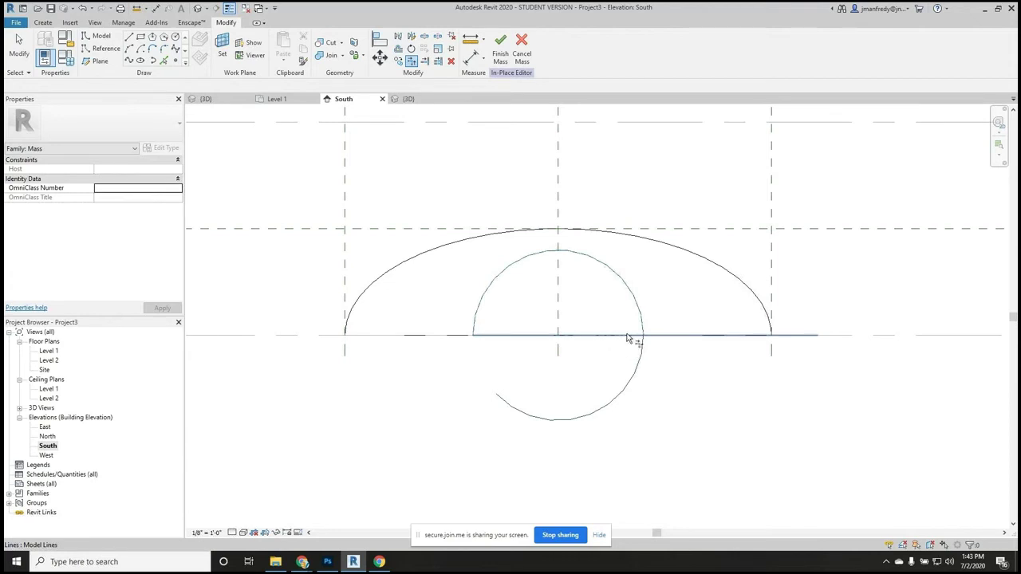
click(597, 337)
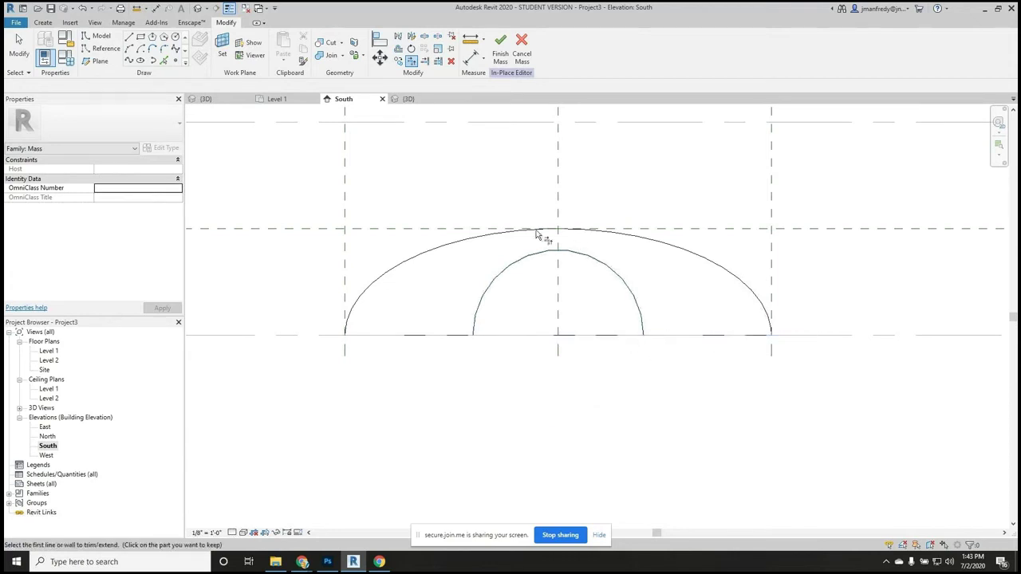
key(Escape)
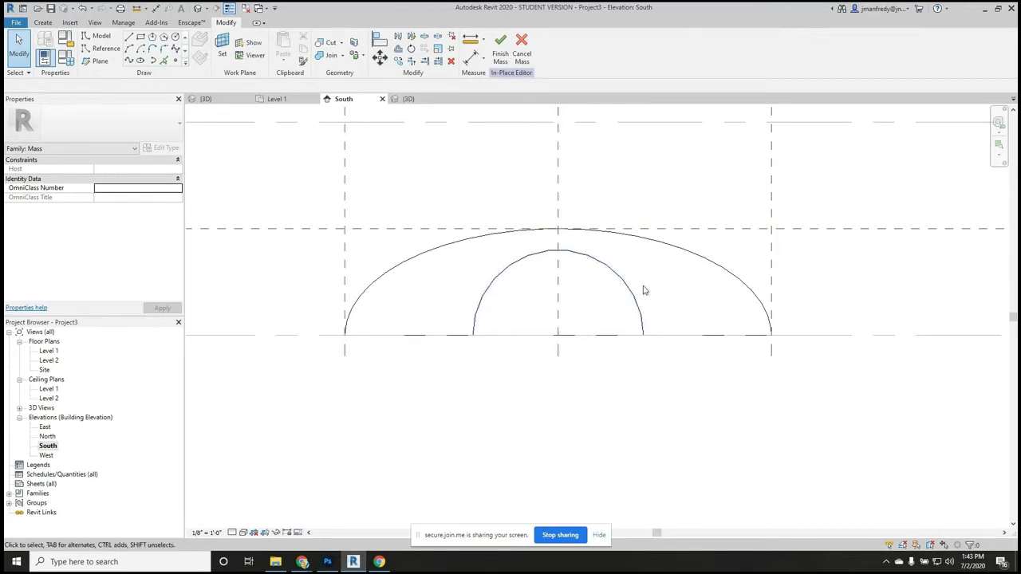
- In the 3D view, create a solid form from the semicircle profile and stretch its front face out to about 19'-7"
click(199, 8)
shift+middle_drag(478, 319, 583, 298)
click(580, 291)
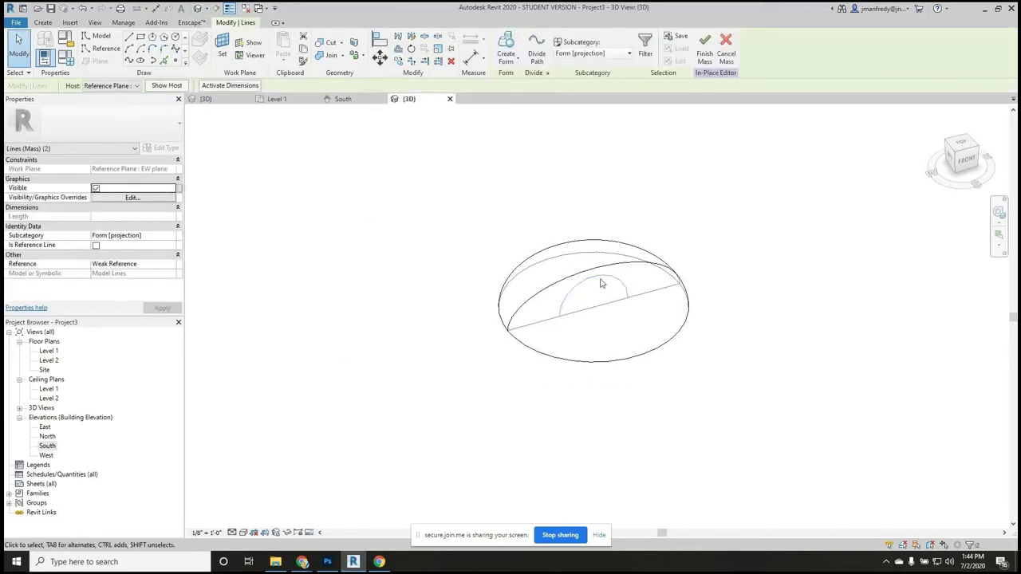
click(508, 58)
click(525, 80)
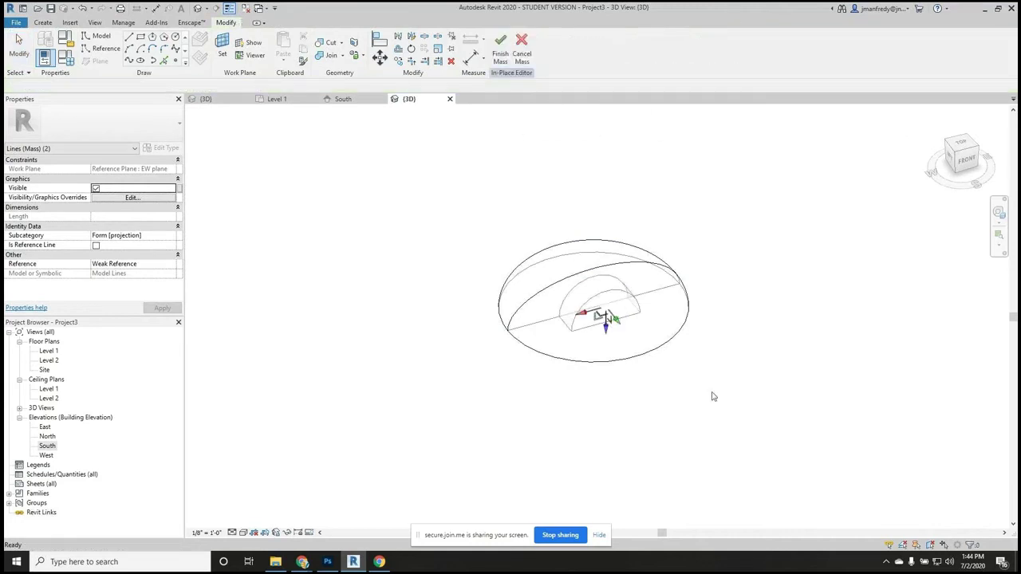
drag(615, 323, 674, 402)
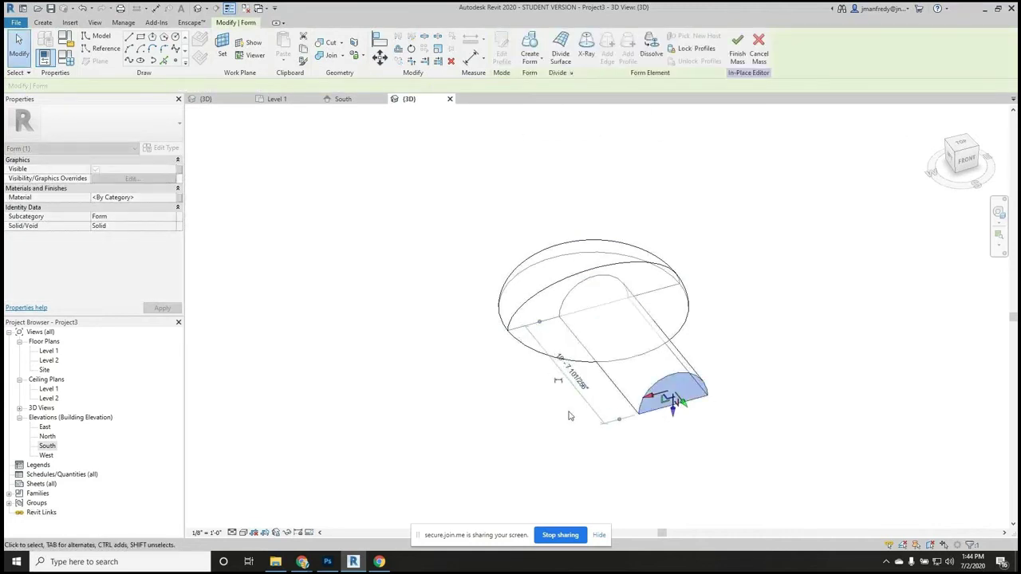
click(520, 389)
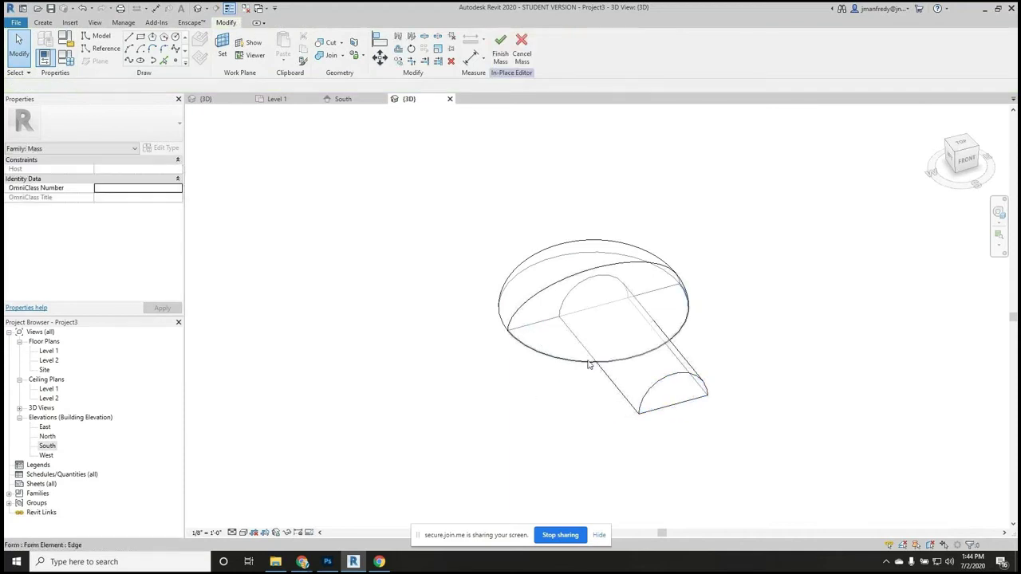
- In the Level 1 floor plan, try to lengthen the tunnel by moving its end face farther from the dome
double_click(48, 351)
scroll(417, 295, down, 2)
scroll(566, 302, up, 2)
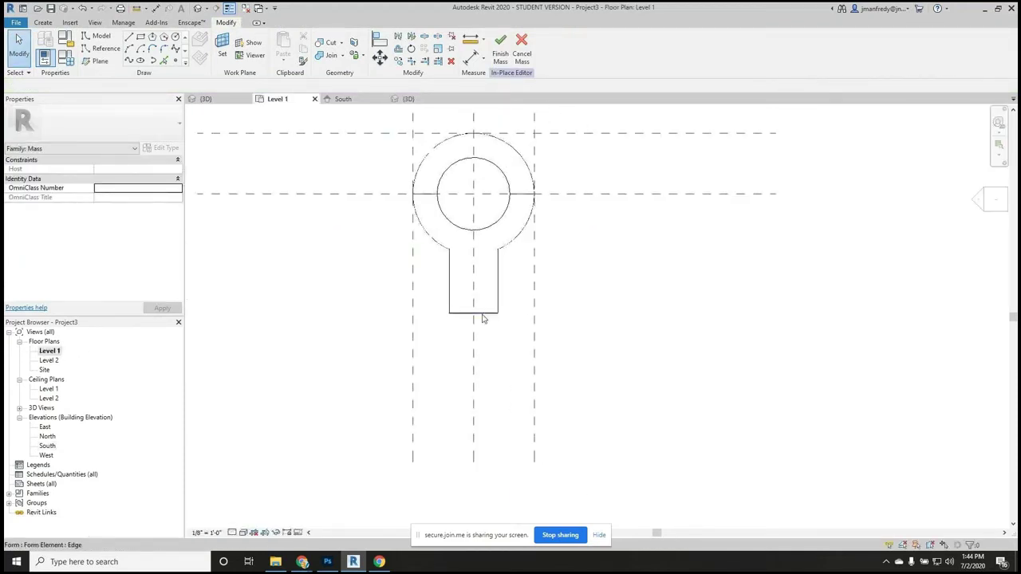
click(476, 312)
click(469, 312)
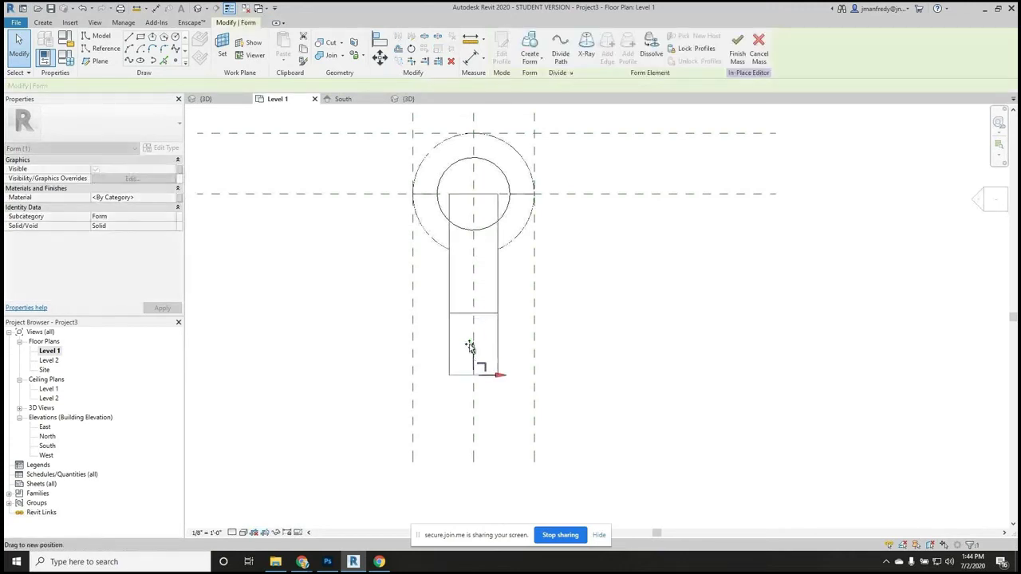
click(527, 222)
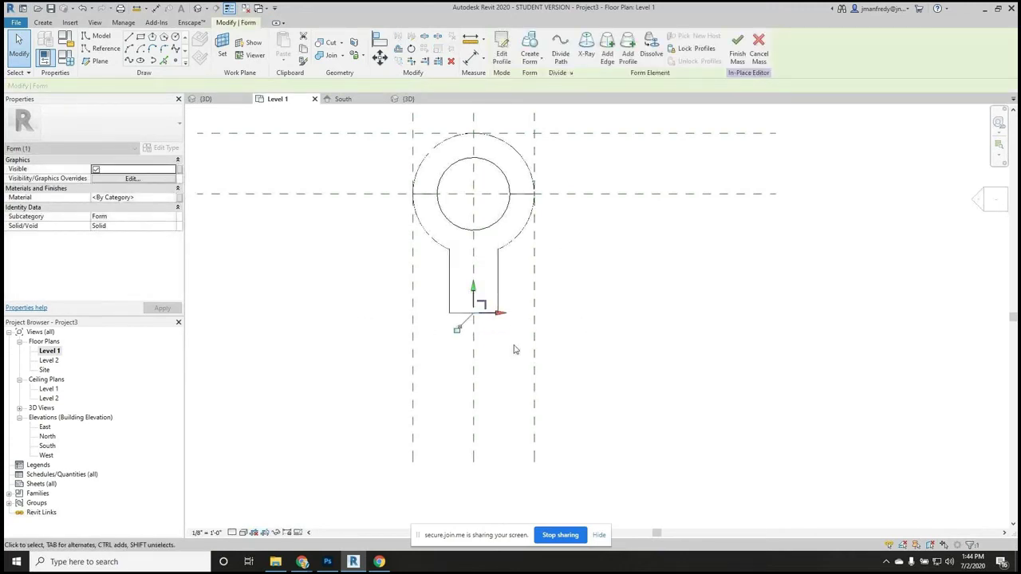
scroll(427, 267, up, 2)
middle_drag(427, 266, 462, 305)
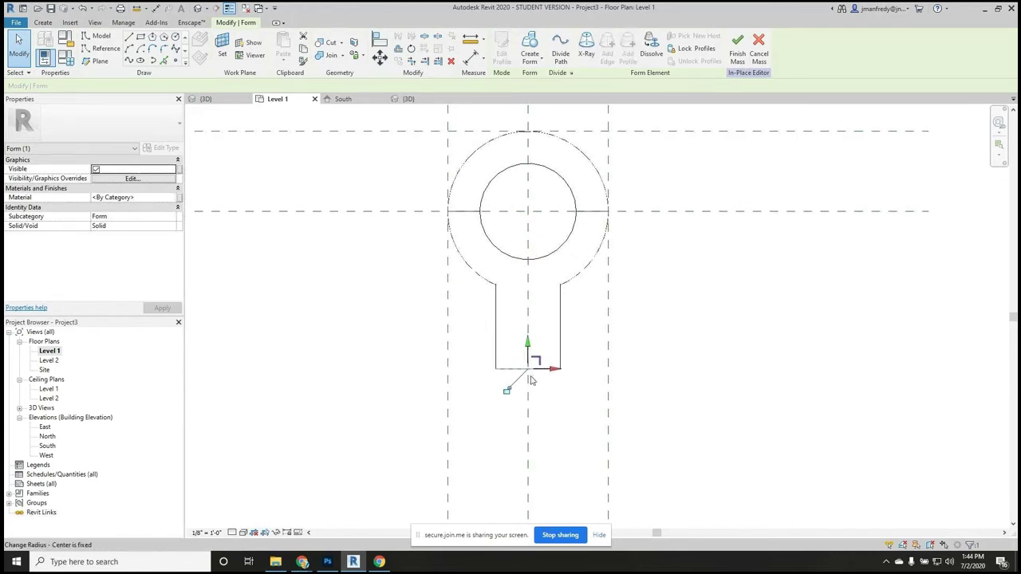
click(327, 392)
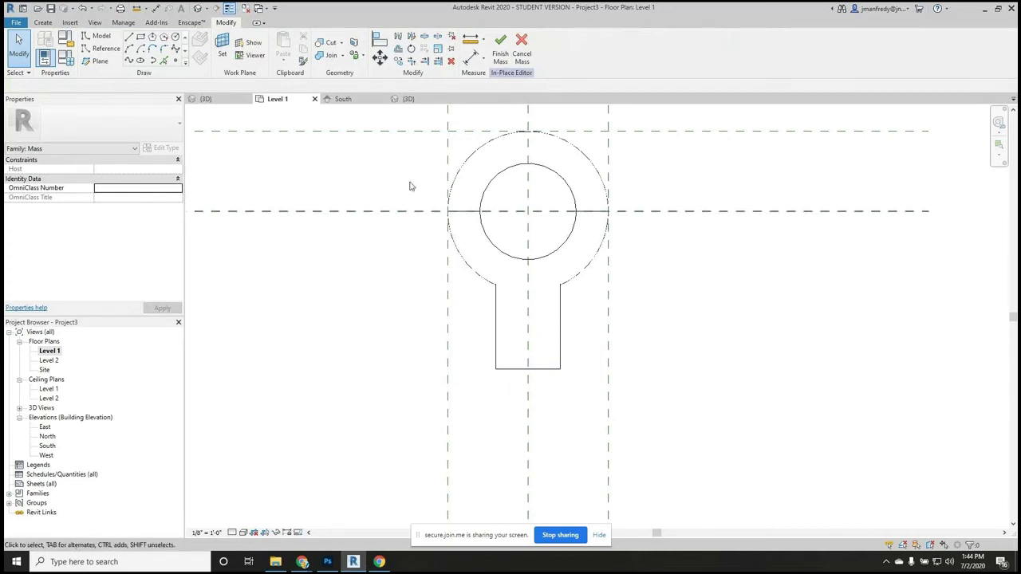
- Join the dome and tunnel solids in the 3D view and finish the in-place mass
click(198, 8)
shift+middle_drag(510, 319, 621, 448)
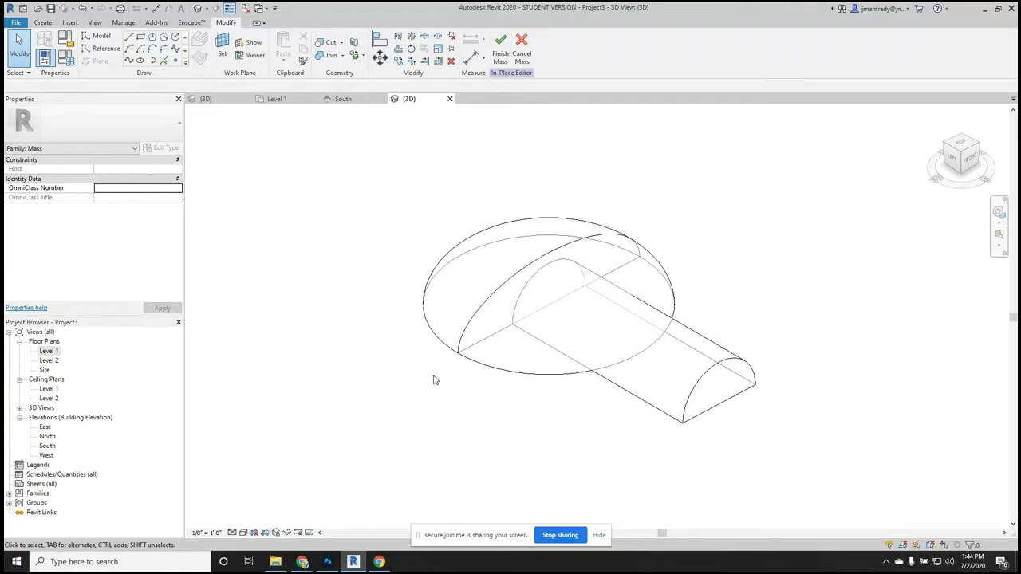
click(331, 56)
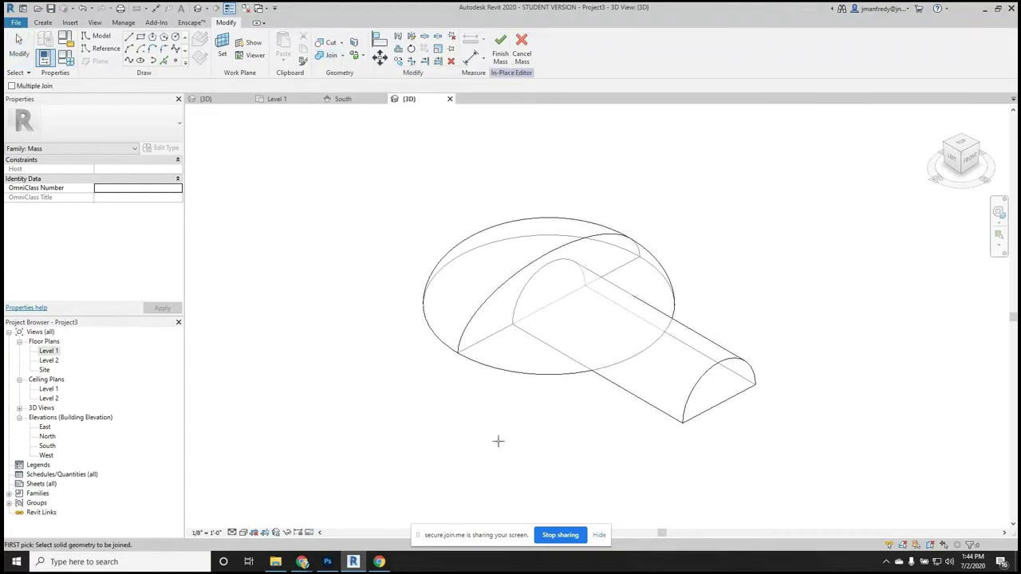
click(503, 370)
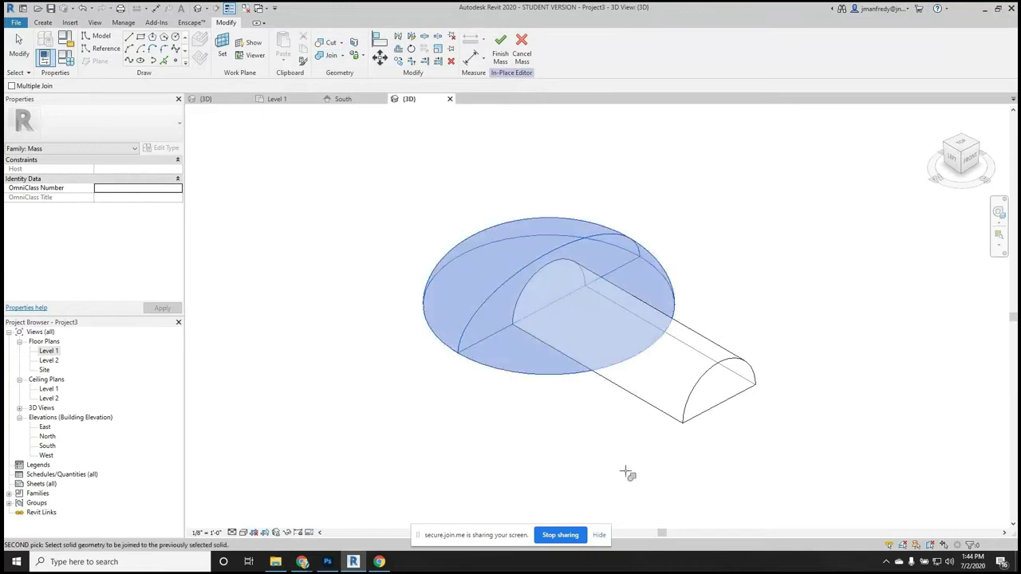
click(720, 414)
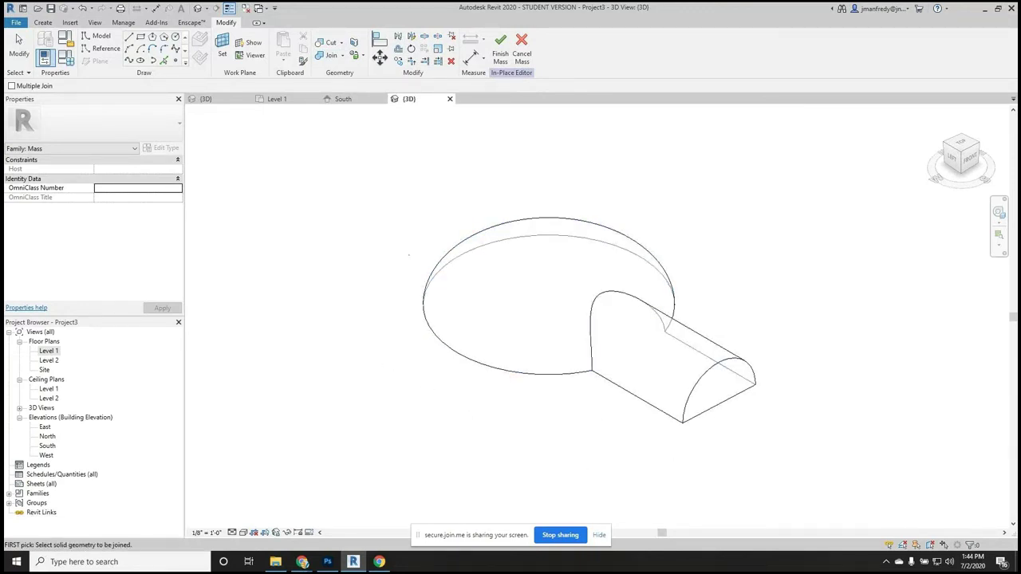
click(500, 47)
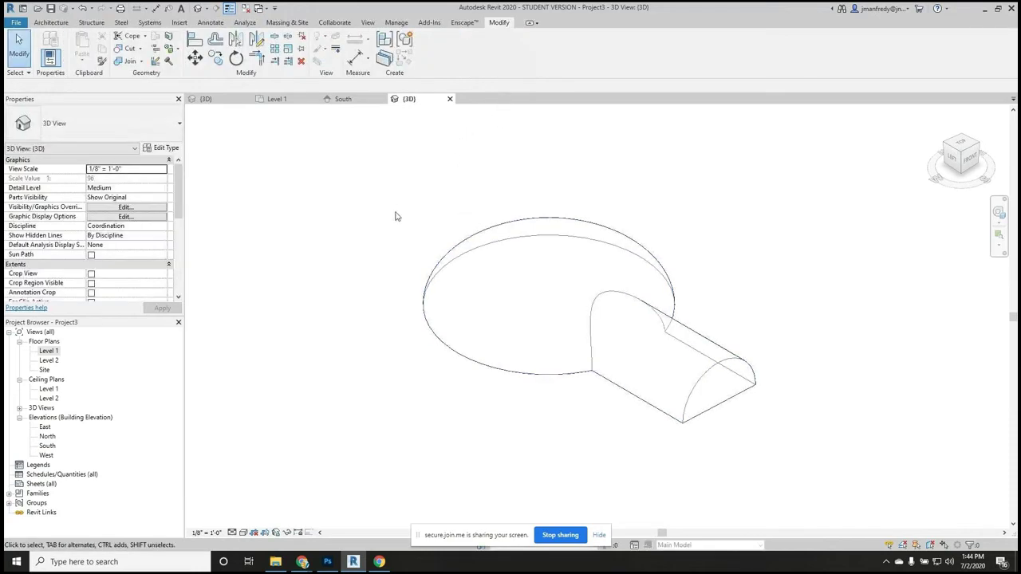
shift+middle_drag(399, 317, 417, 339)
shift+middle_drag(382, 381, 428, 346)
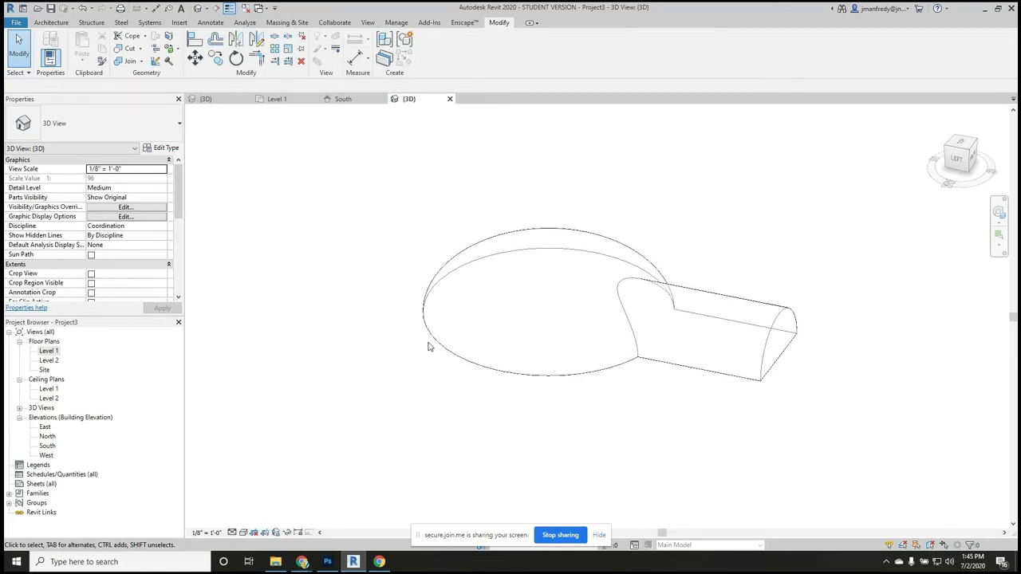
shift+middle_drag(606, 357, 577, 396)
middle_drag(423, 369, 367, 367)
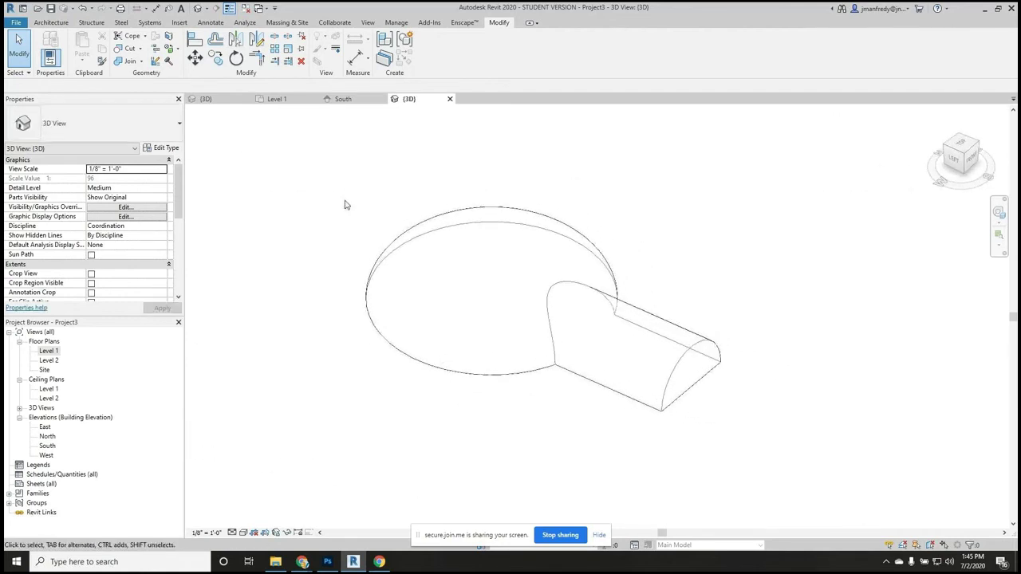
- Start a wall by face with the type Exterior - Brick on Mtl. Stud and the location line Finish Face: Interior
click(284, 22)
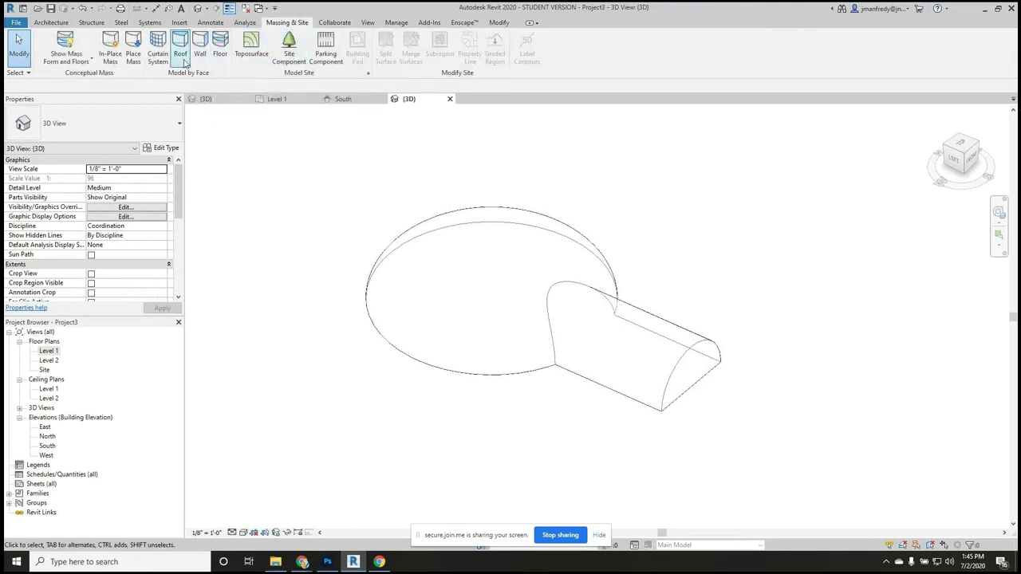
middle_drag(292, 247, 307, 260)
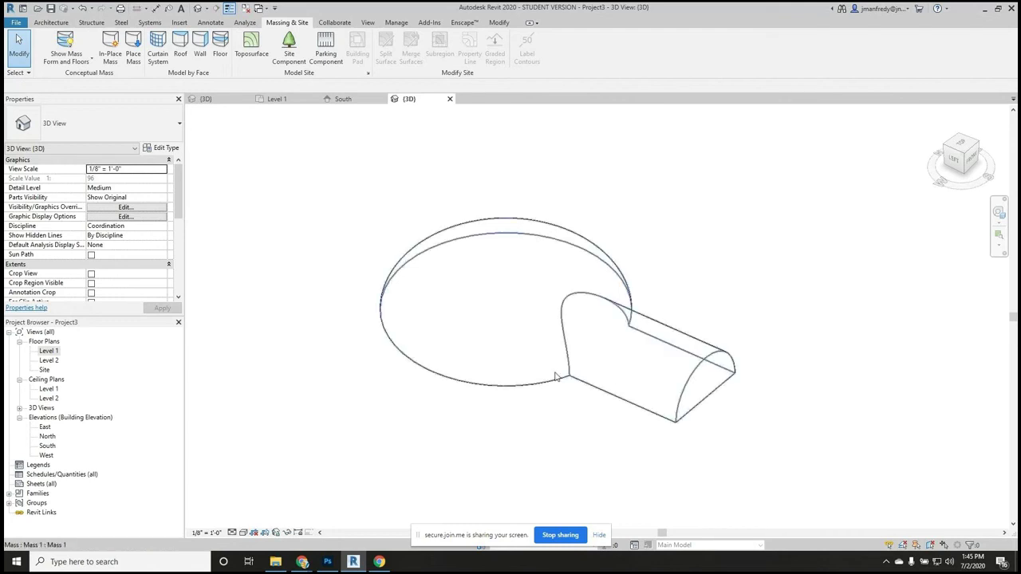
scroll(471, 295, up, 3)
middle_drag(484, 270, 484, 267)
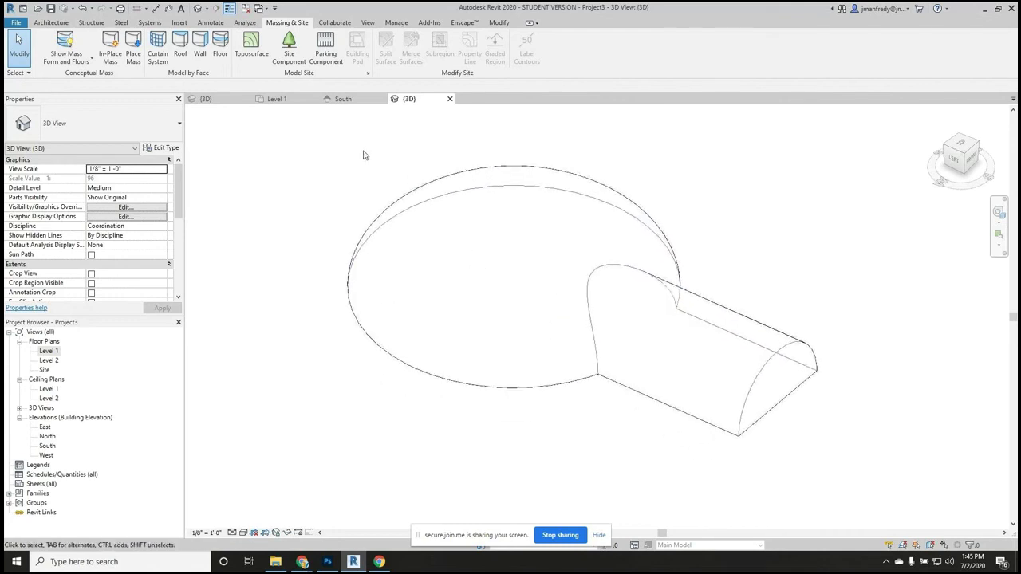
click(199, 46)
click(139, 112)
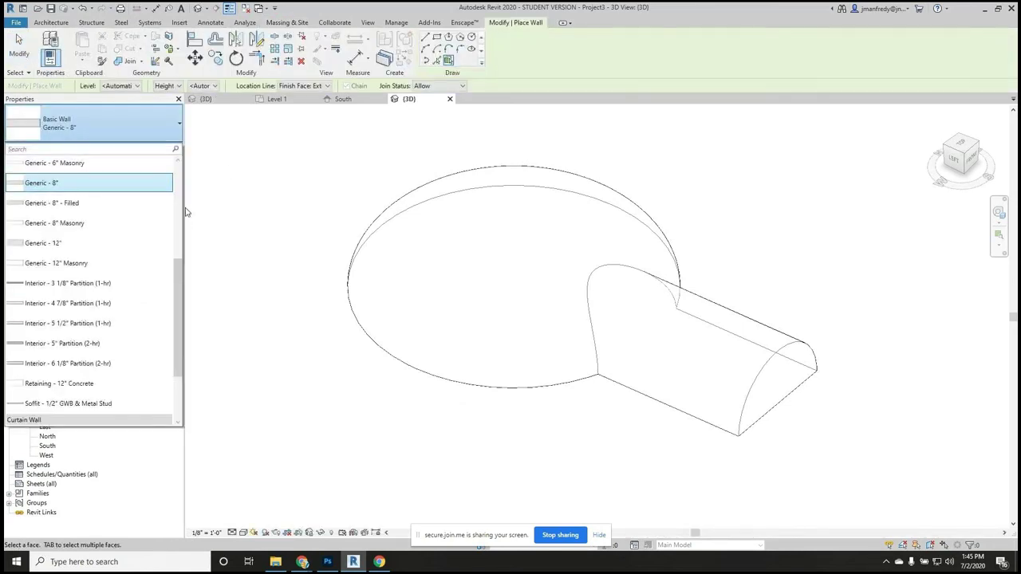
scroll(176, 194, up, 4)
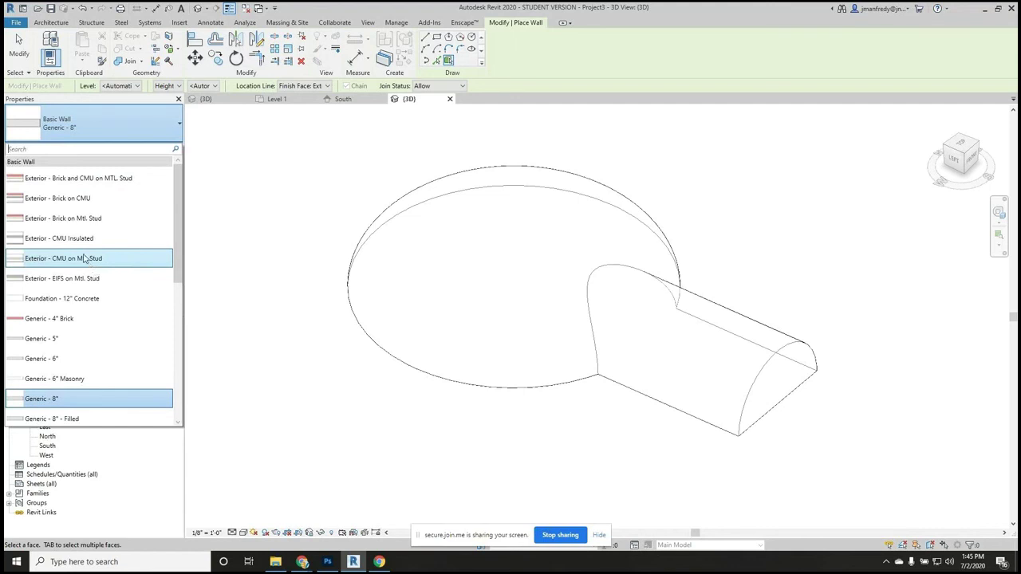
click(87, 218)
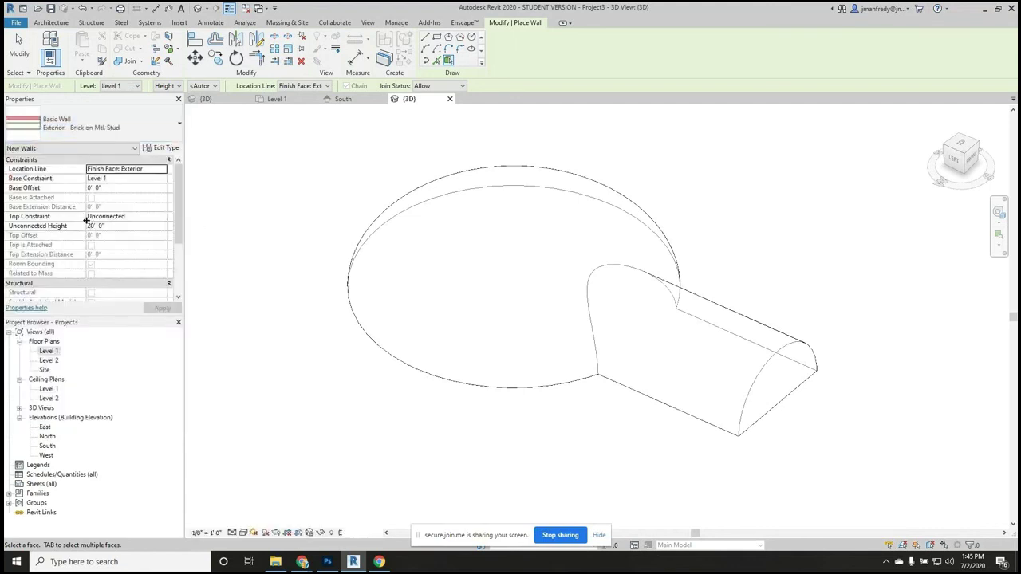
click(326, 87)
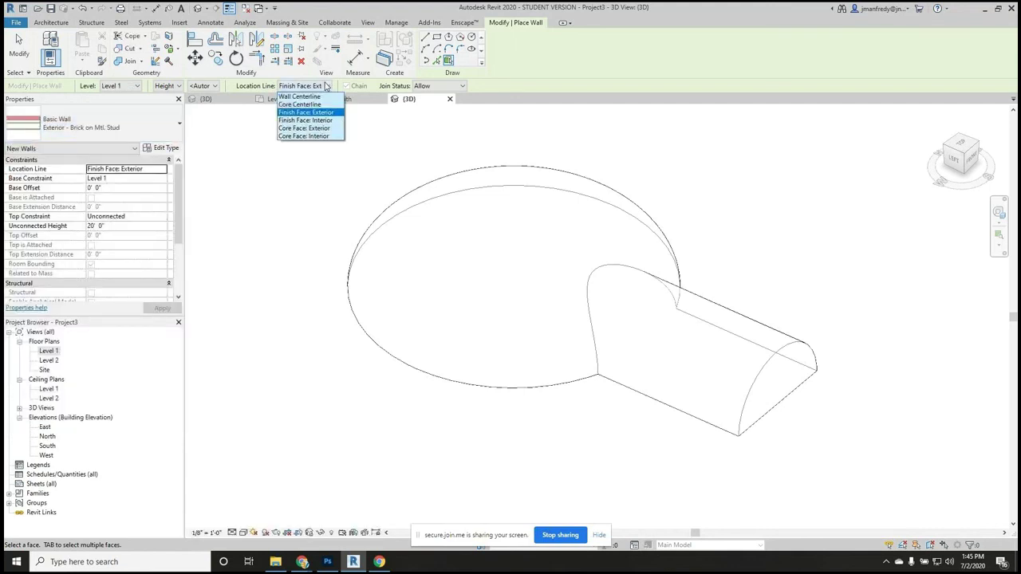
key(Up)
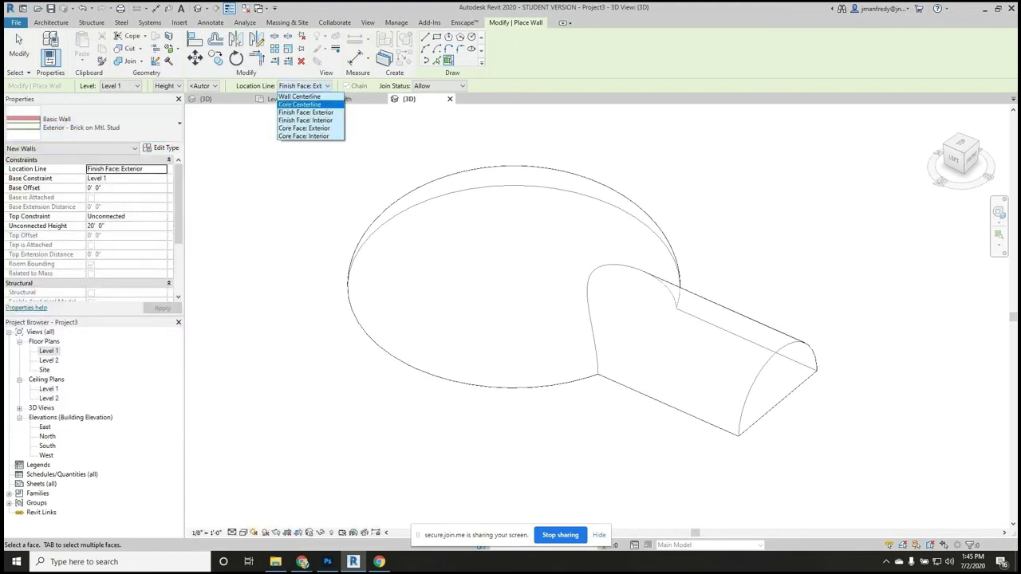
click(330, 121)
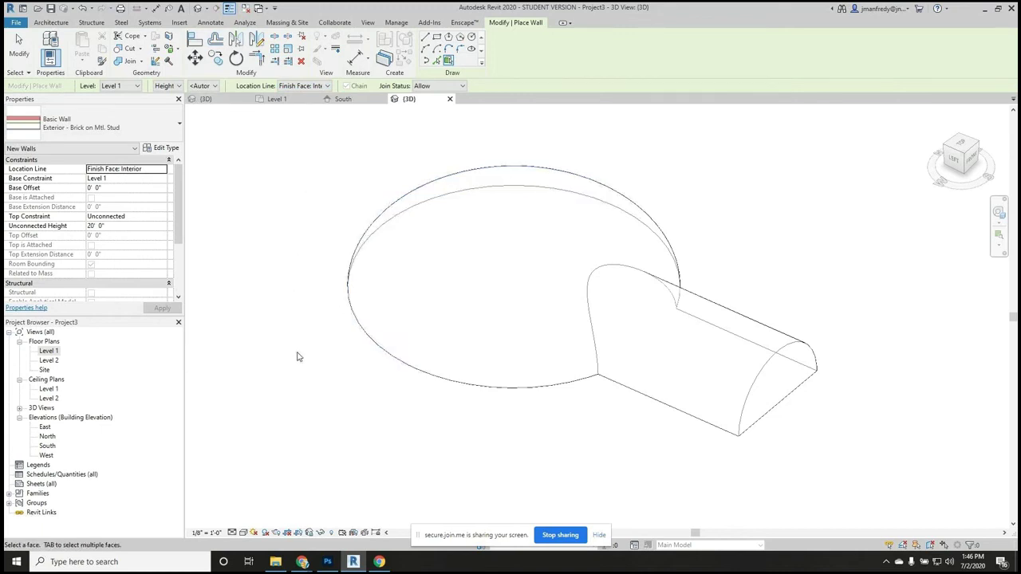
- Apply the brick walls to both dome faces and the curved tunnel face of the mass
click(362, 339)
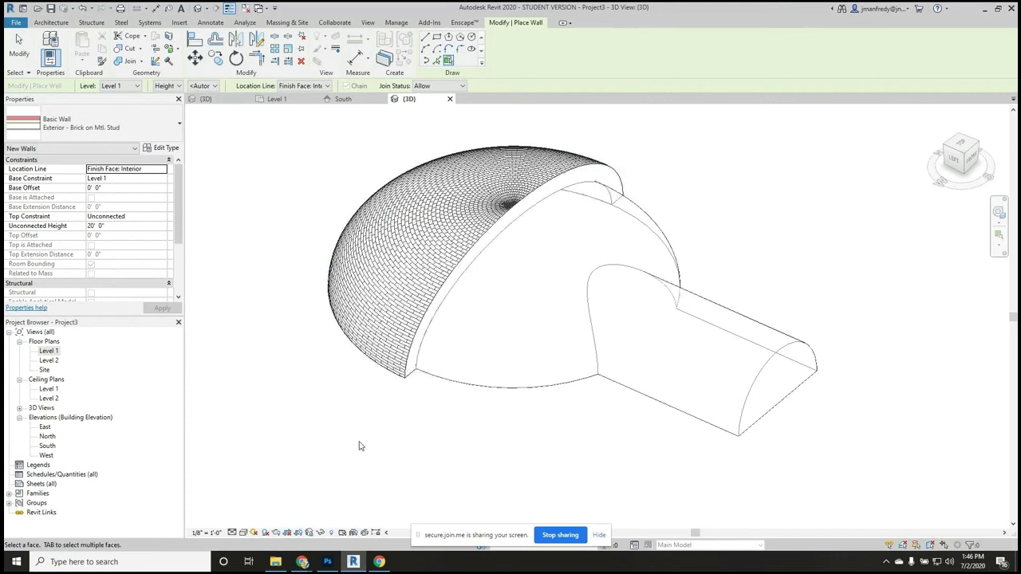
click(457, 388)
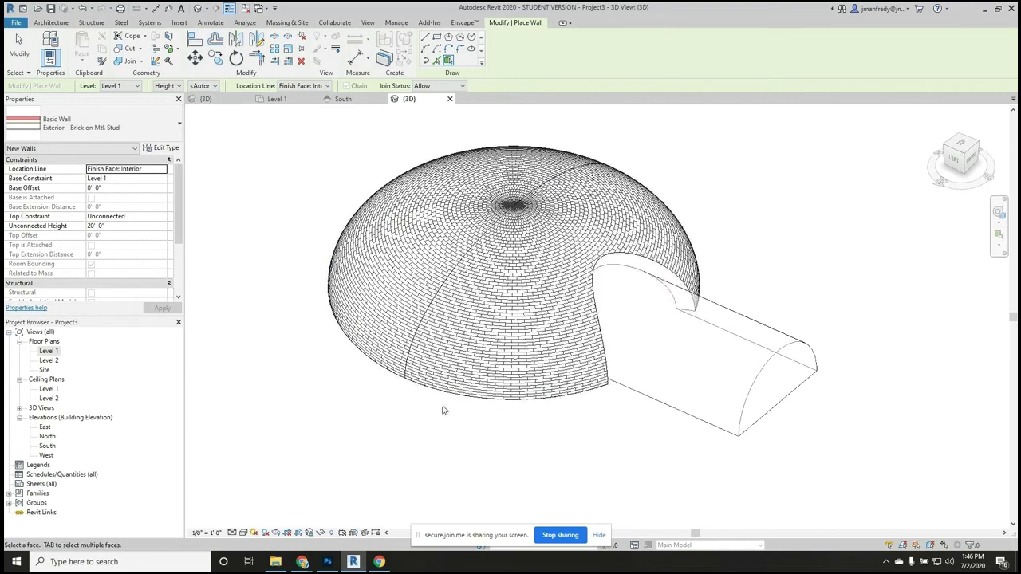
click(662, 411)
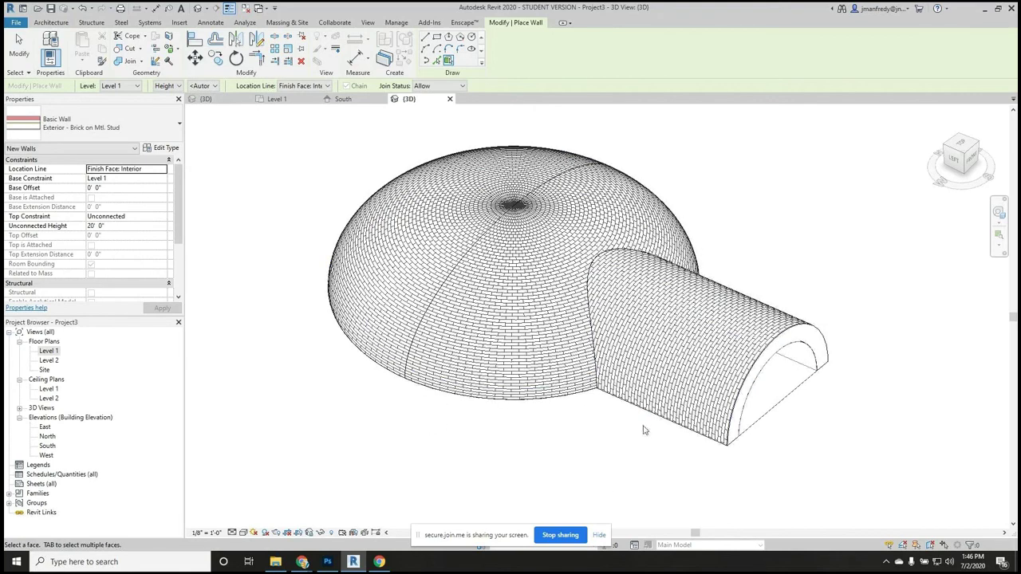
shift+middle_drag(572, 433, 670, 362)
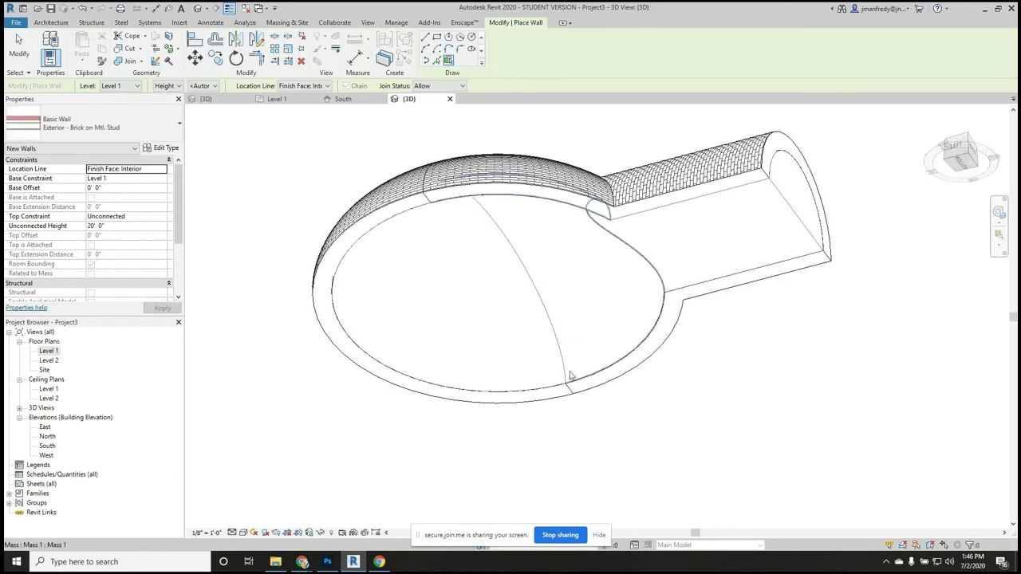
shift+middle_drag(571, 375, 652, 468)
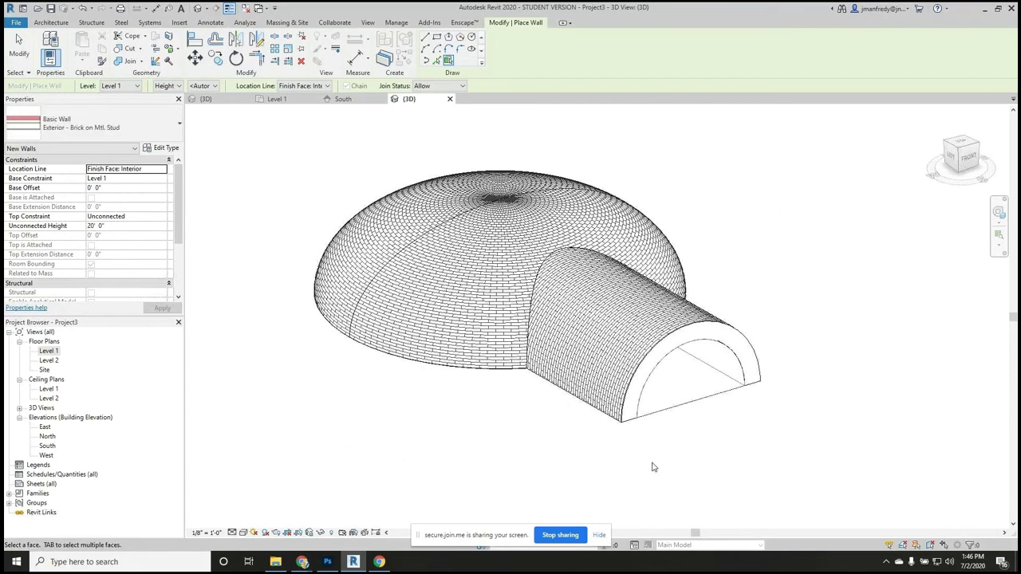
key(Escape)
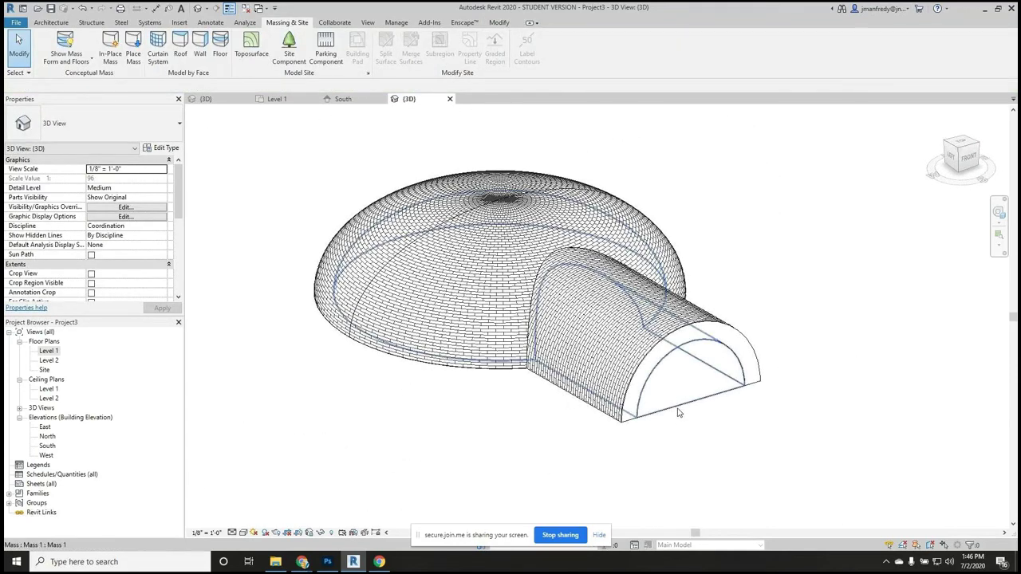
- Try to edit the tunnel's front face by opening the mass for in-place editing, and finish the mass
click(679, 412)
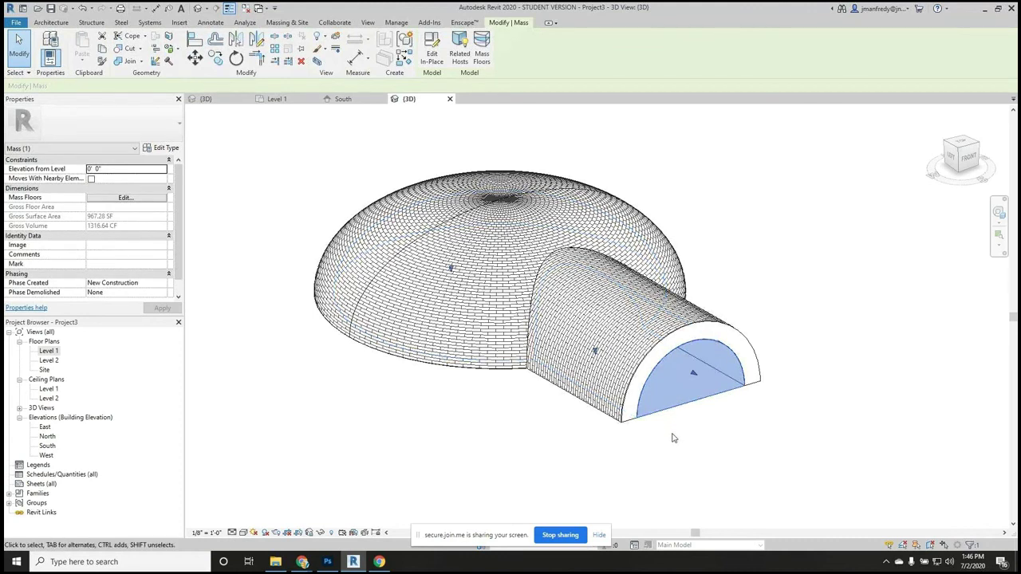
click(431, 47)
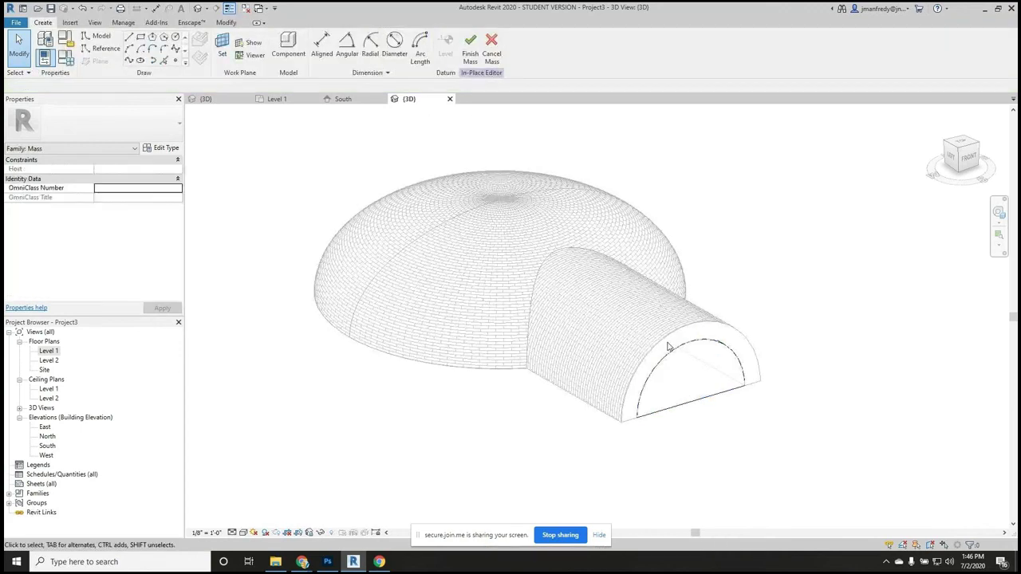
click(685, 404)
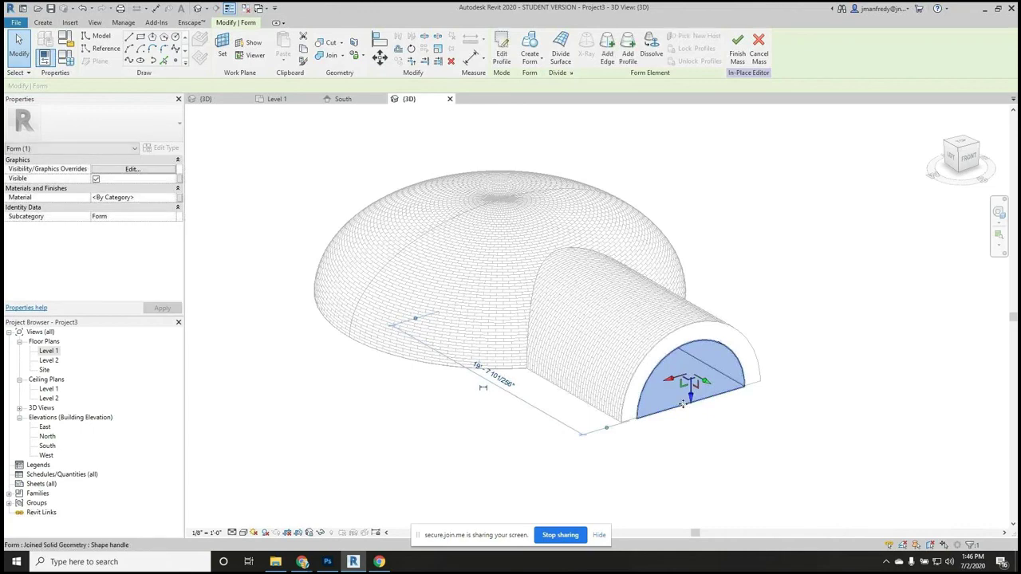
shift+middle_drag(692, 363, 719, 430)
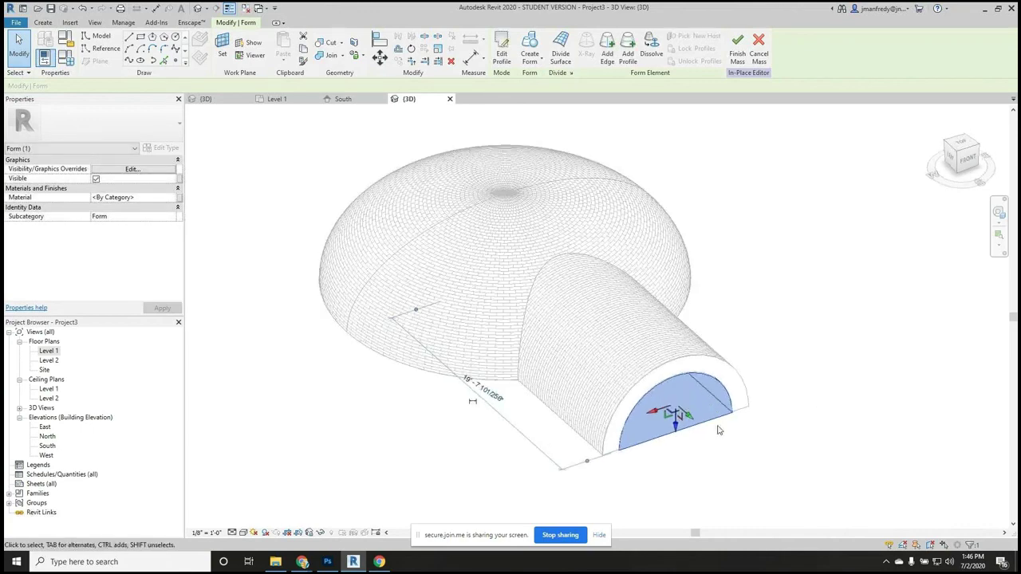
key(Escape)
click(705, 425)
shift+middle_drag(706, 445, 713, 207)
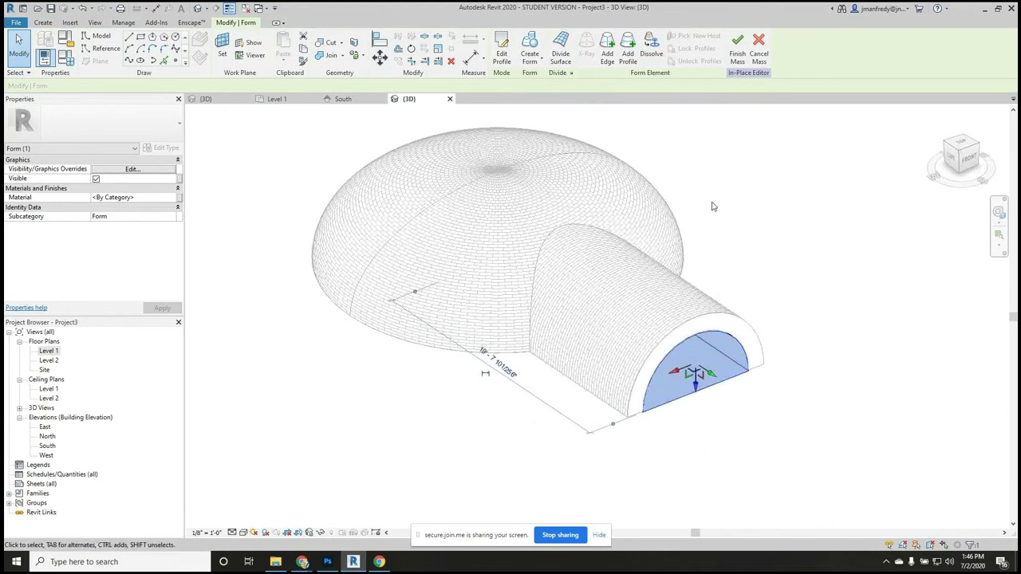
click(737, 51)
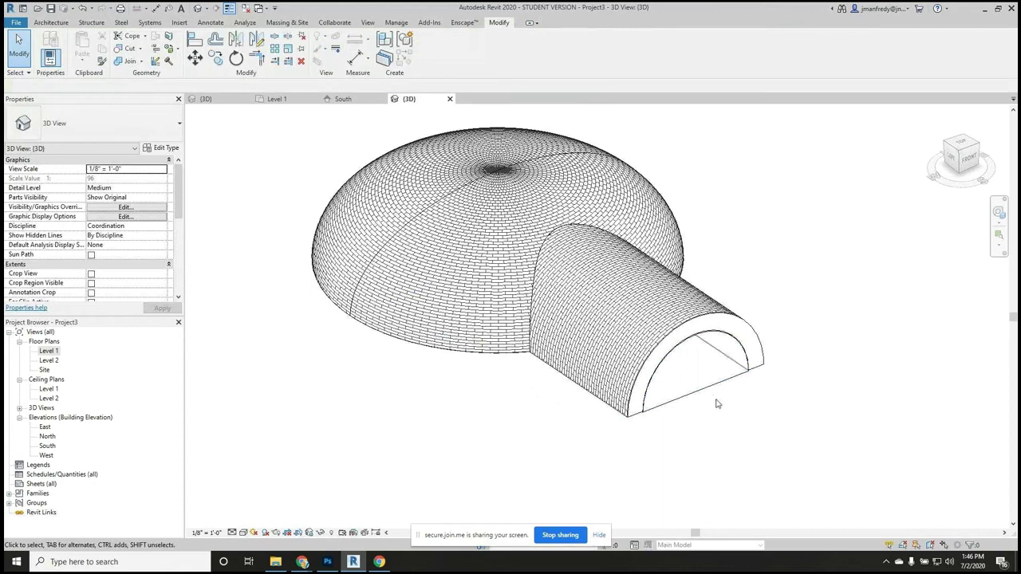
- Remove the mass from inside the brick walls so that only the hollow dome and tunnel shell is left
shift+middle_drag(515, 161, 692, 230)
click(692, 231)
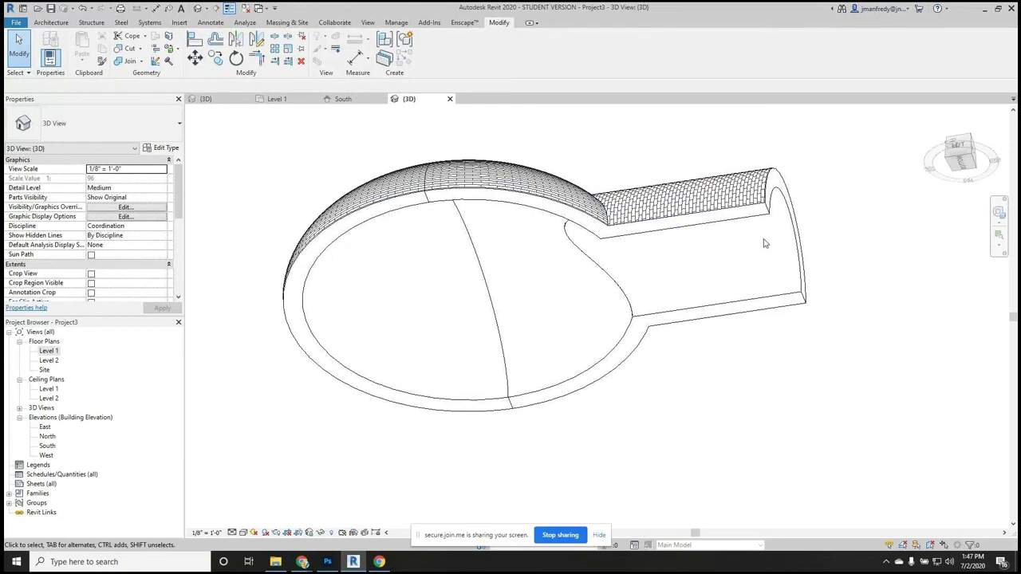
shift+middle_drag(764, 247, 332, 316)
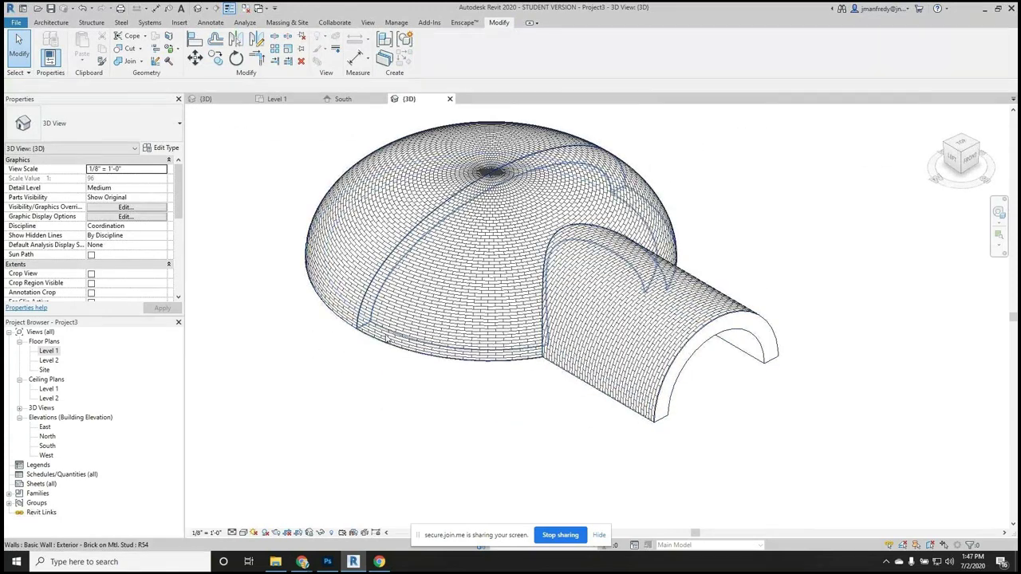
- Join the geometry of the two brick wall halves of the dome along their seam
shift+middle_drag(343, 358, 450, 162)
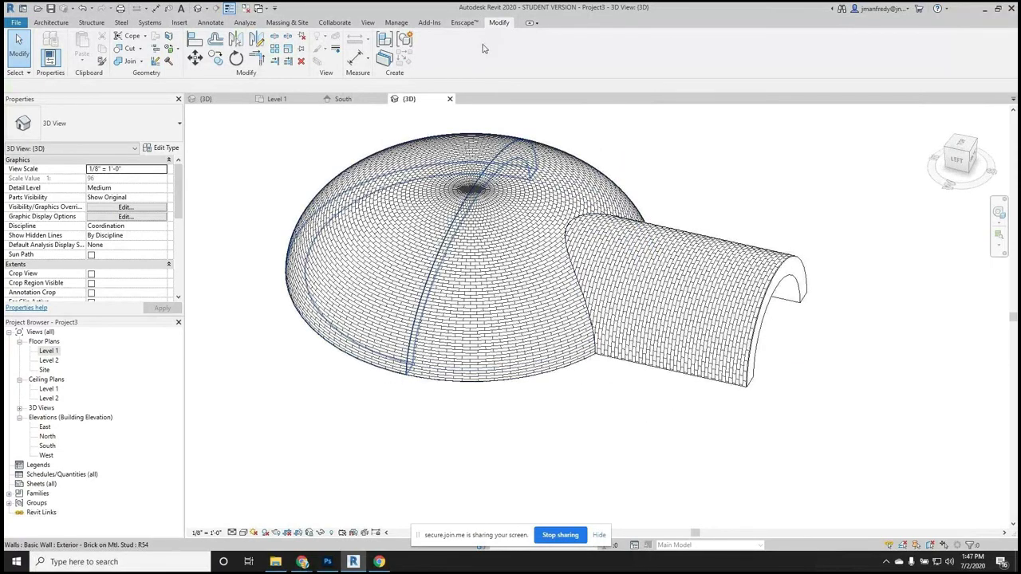
click(126, 62)
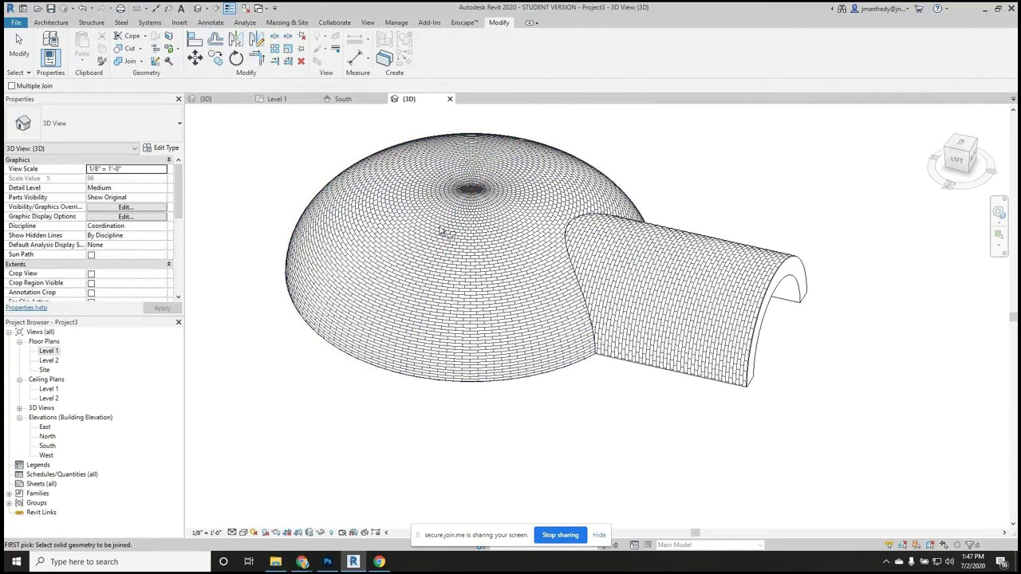
mouse_move(429, 382)
shift+middle_down()
mouse_move(553, 424)
mouse_move(476, 401)
mouse_move(551, 194)
mouse_move(373, 200)
mouse_move(371, 257)
shift+middle_up()
key(Escape)
- Display the brick dome and tunnel with shadows in the 3D view
shift+middle_drag(524, 273, 463, 230)
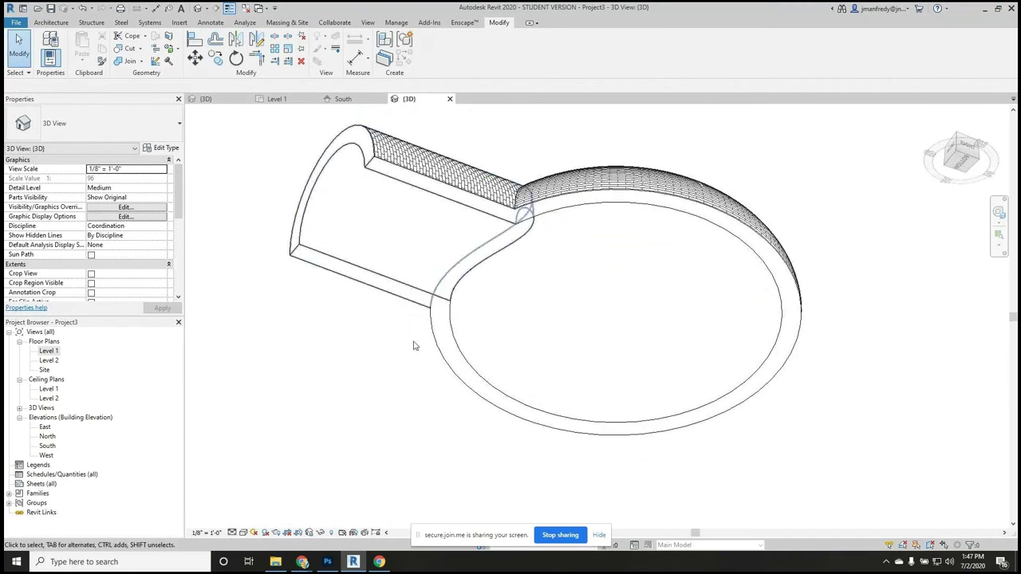
key(s)
key(d)
shift+middle_drag(379, 365, 552, 418)
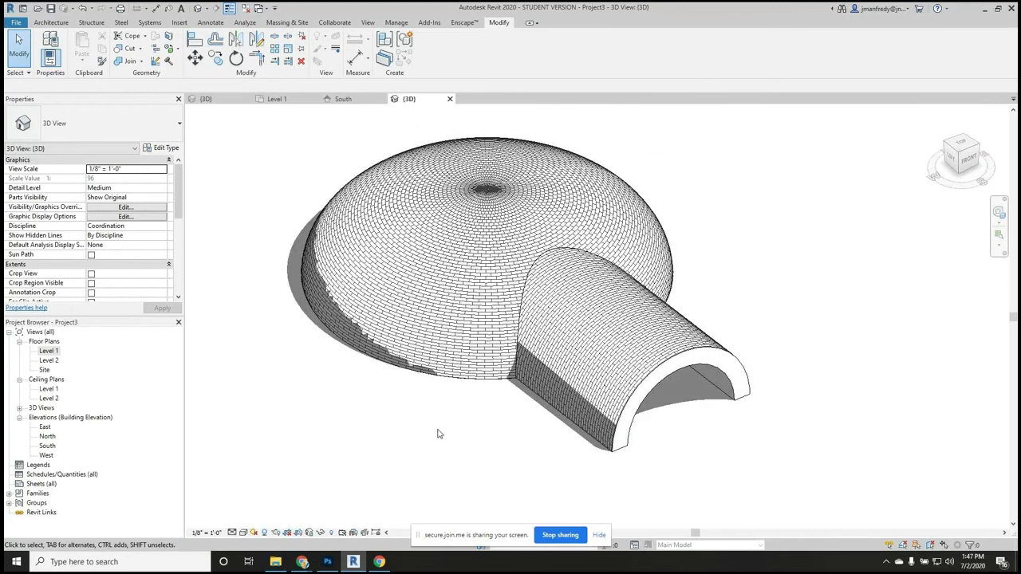